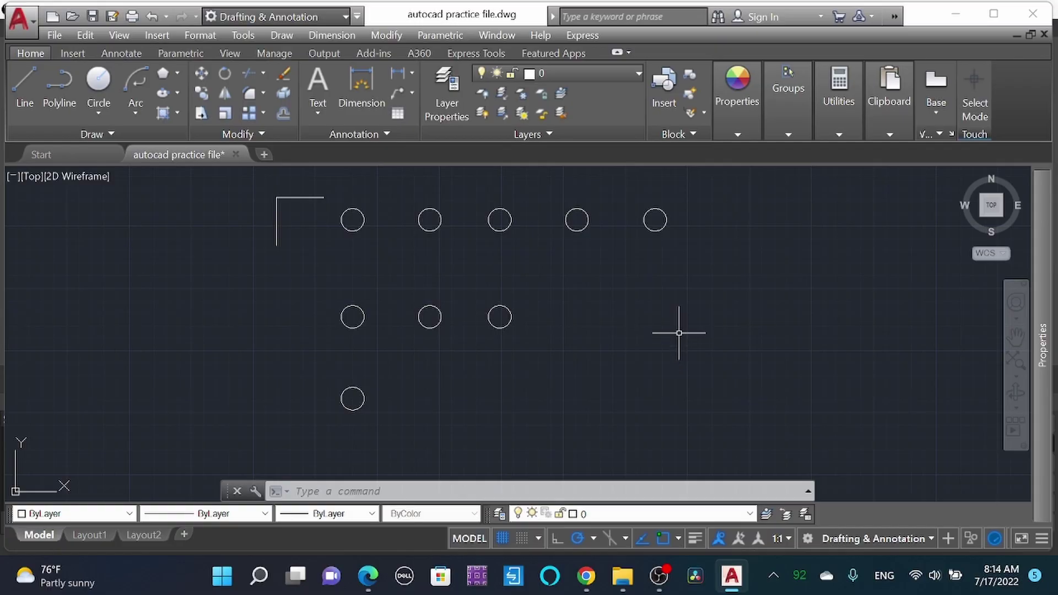
- Open the Arc options list in the Home ribbon's Draw panel
click(136, 112)
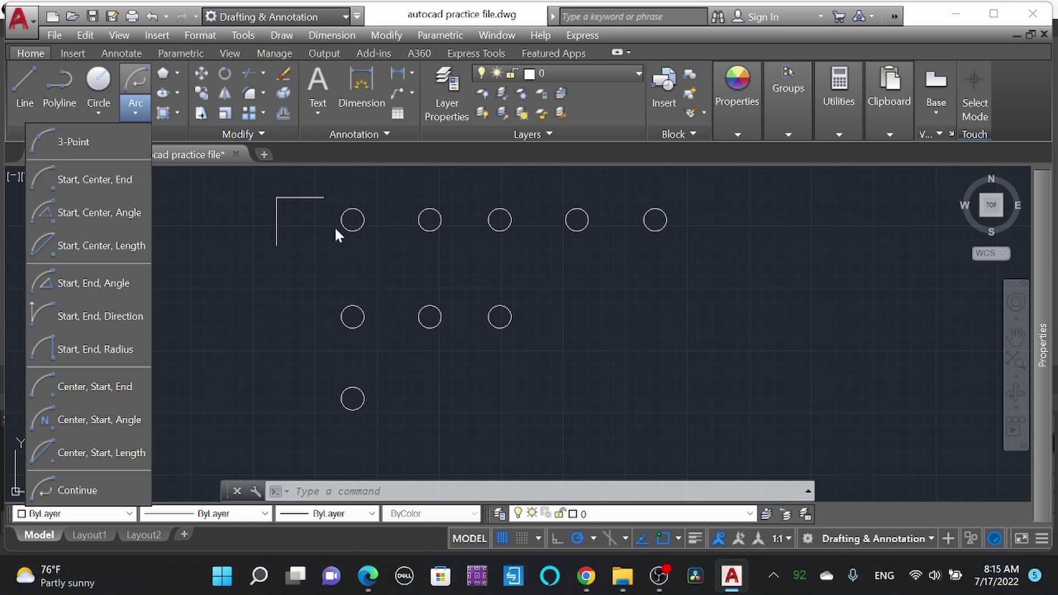
- Draw a 3-point arc through the L-line's lower end, corner and horizontal end
click(77, 141)
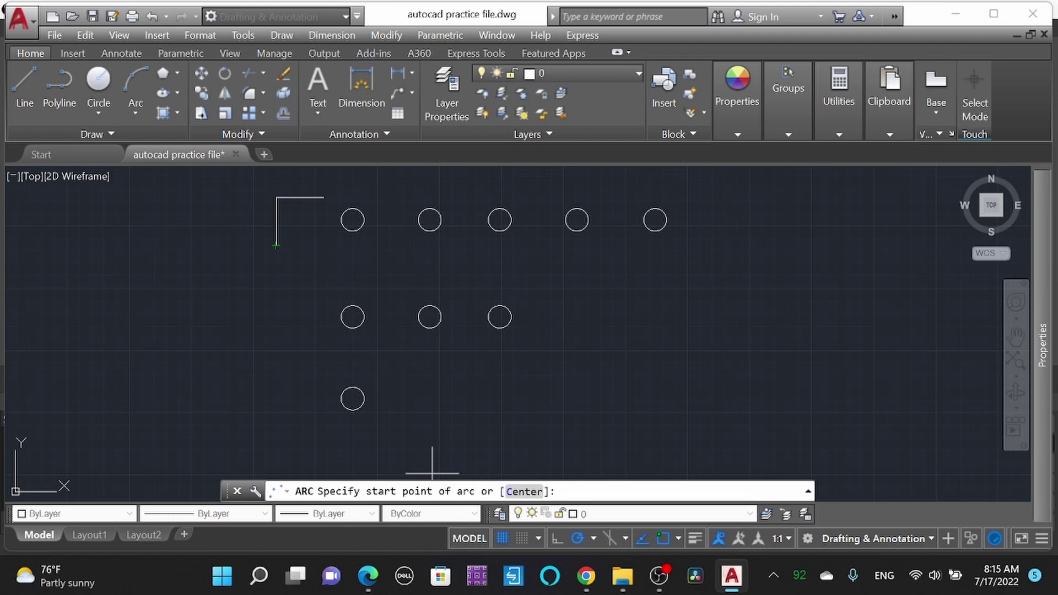
click(277, 246)
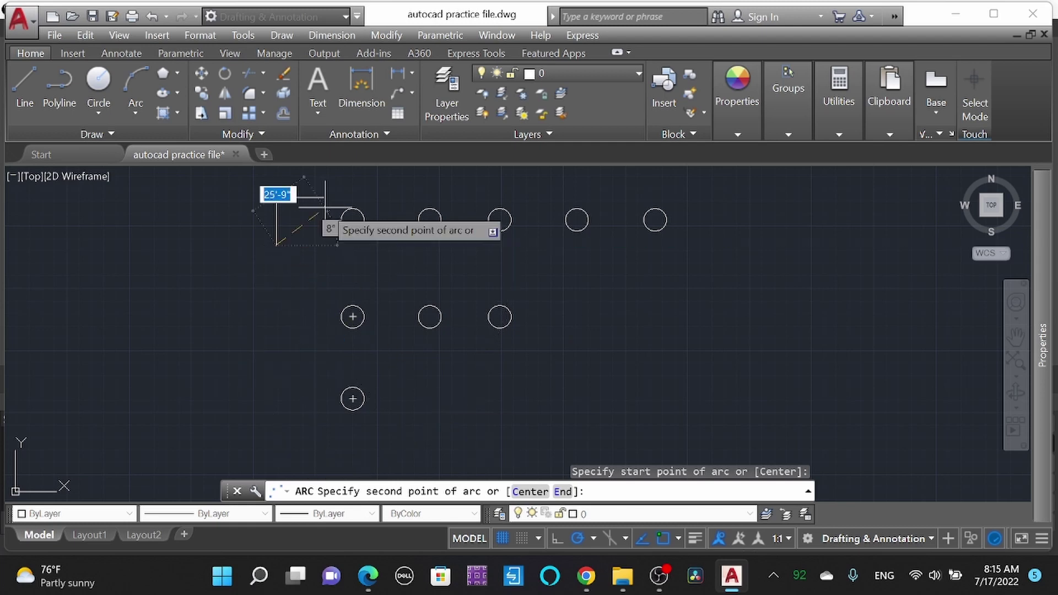
click(277, 197)
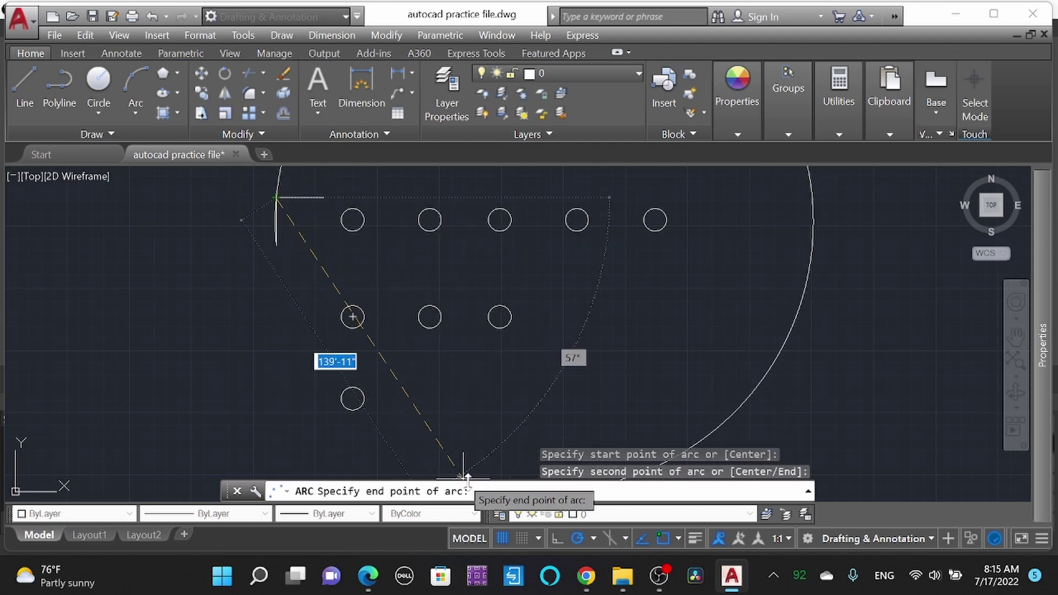
scroll(306, 182, up, 3)
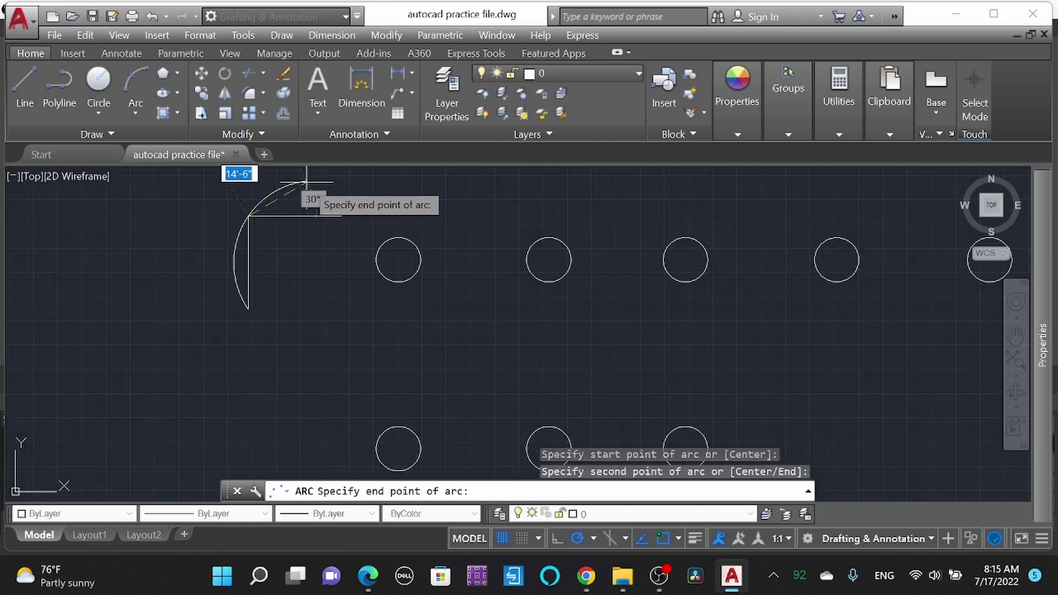
click(341, 217)
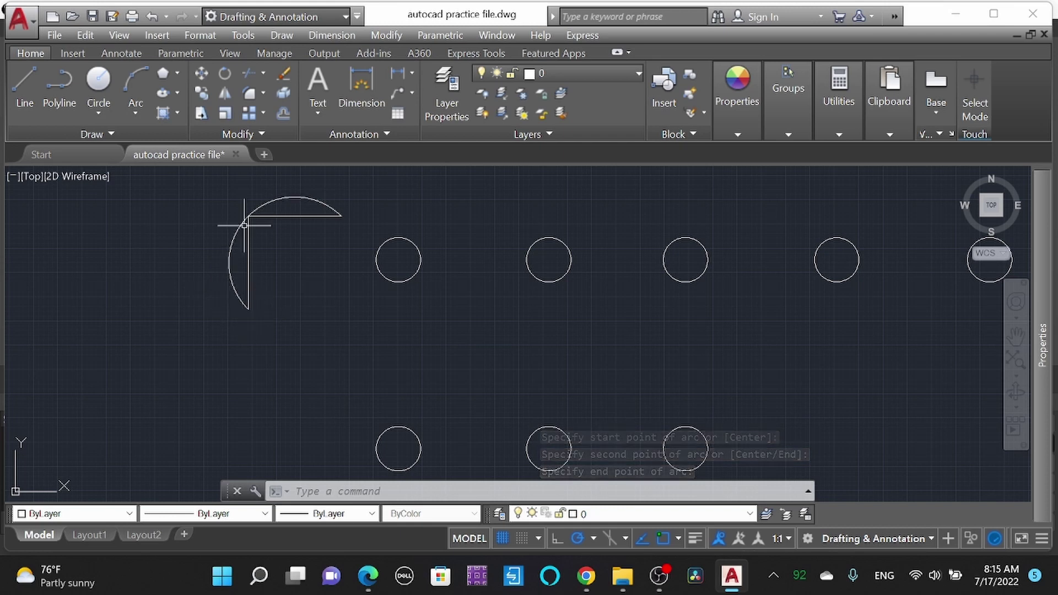
scroll(350, 256, down, 1)
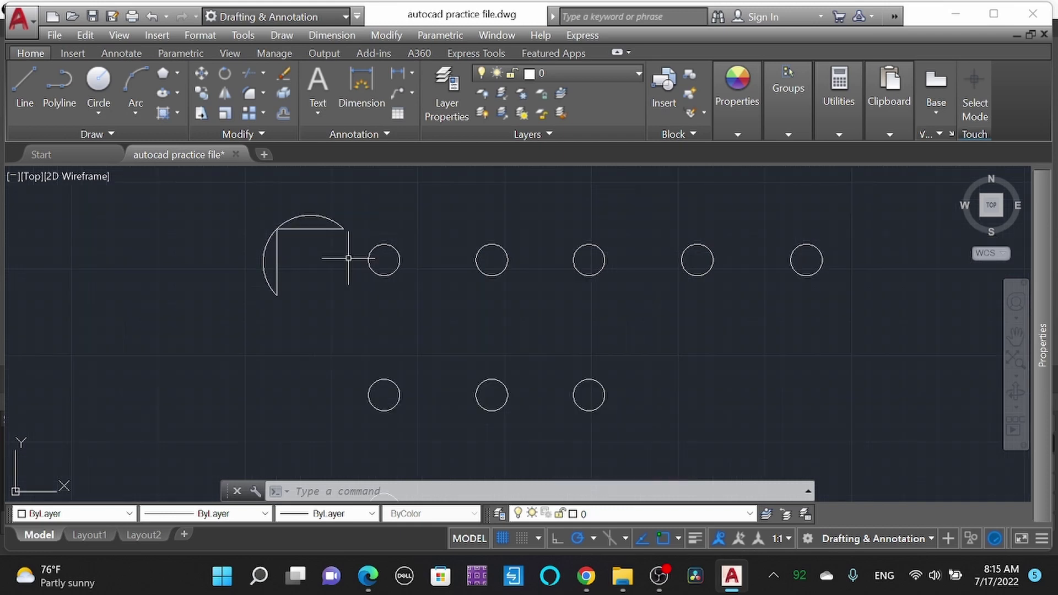
click(136, 112)
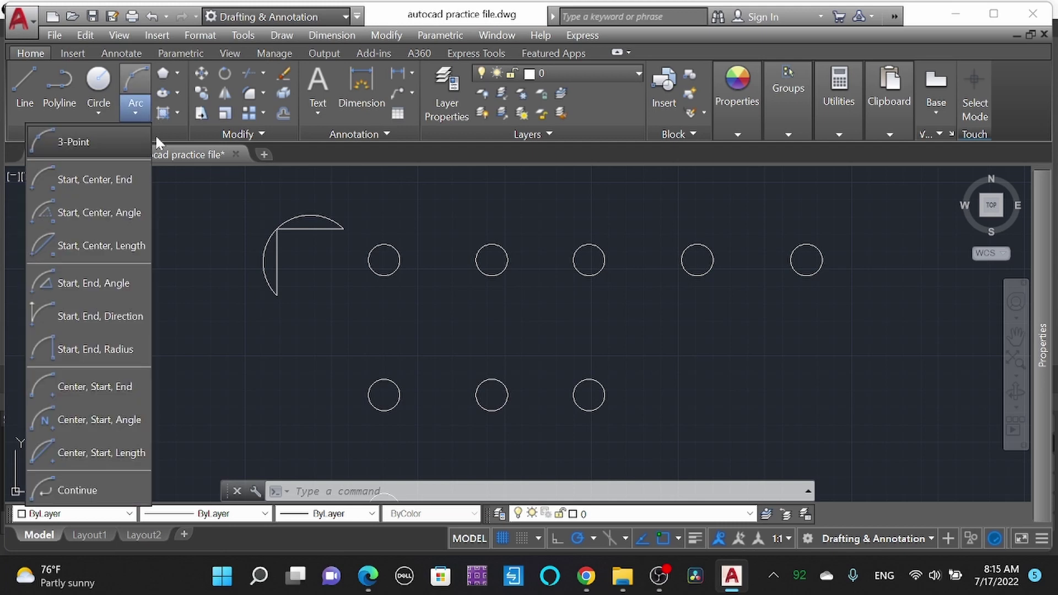
- Draw a start-center-end arc from below the circle, around its center, to above it
click(88, 177)
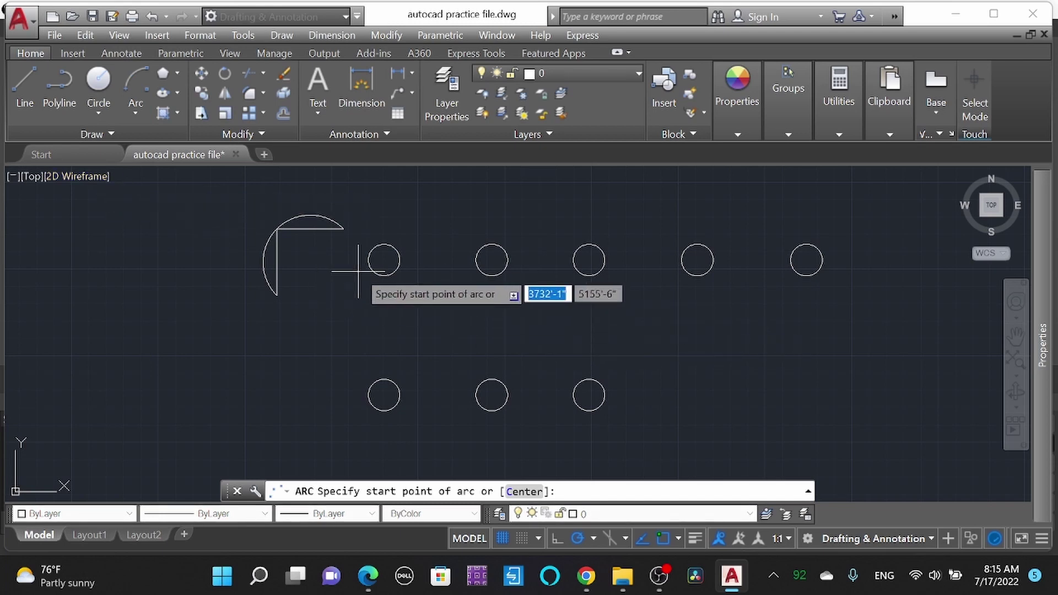
click(384, 303)
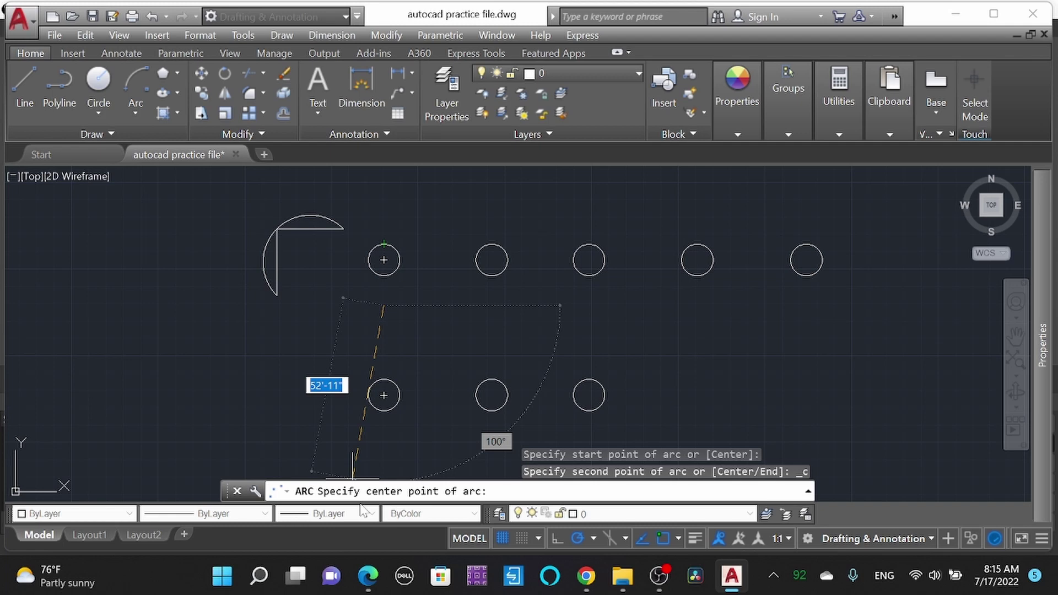
click(384, 259)
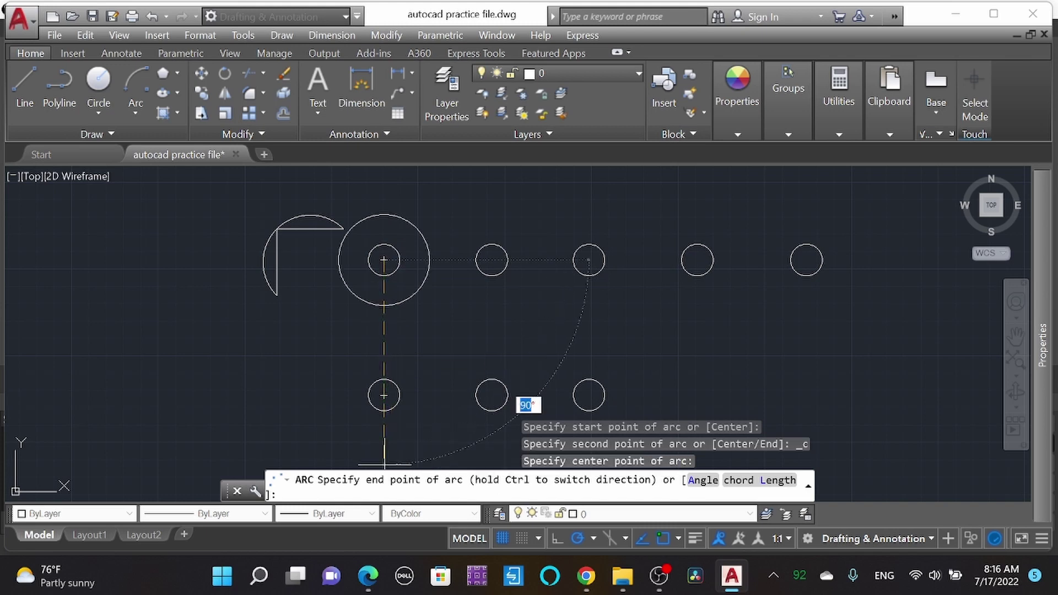
click(384, 212)
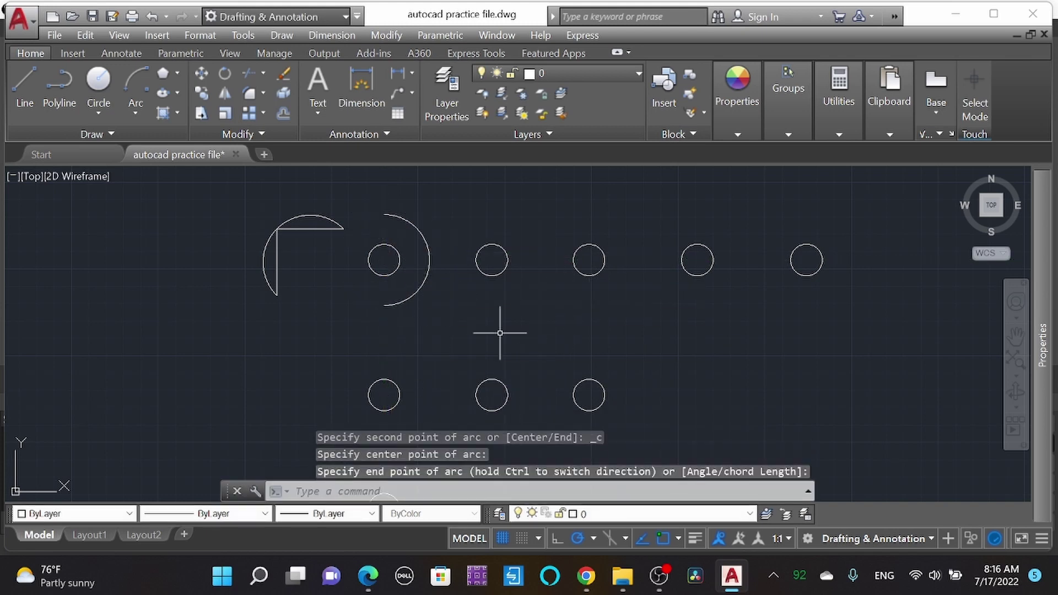
click(130, 115)
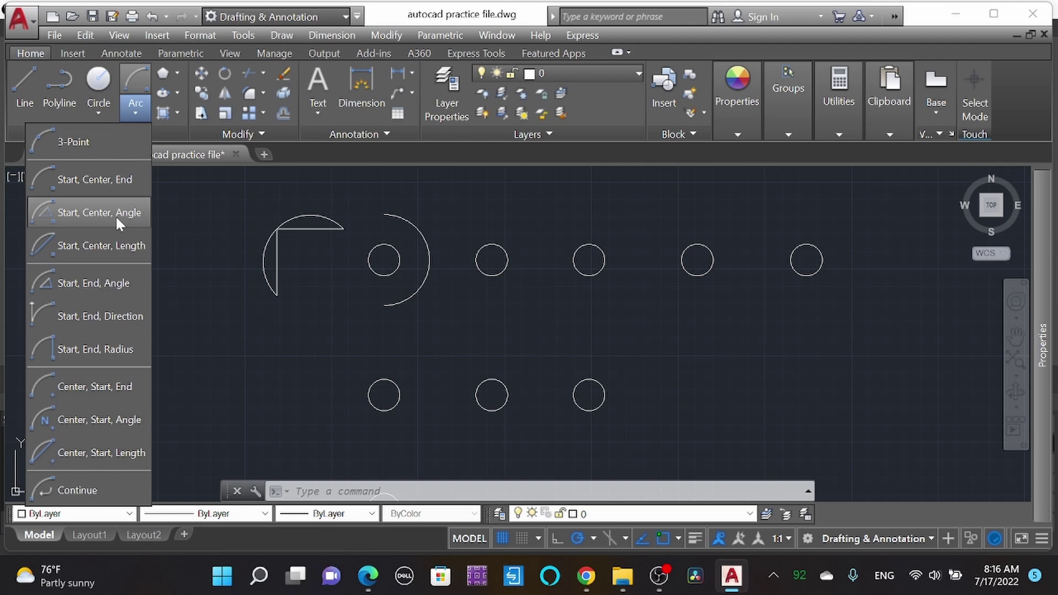
- Draw a start-center-angle arc with a 135° included angle around the next top-row circle
click(95, 215)
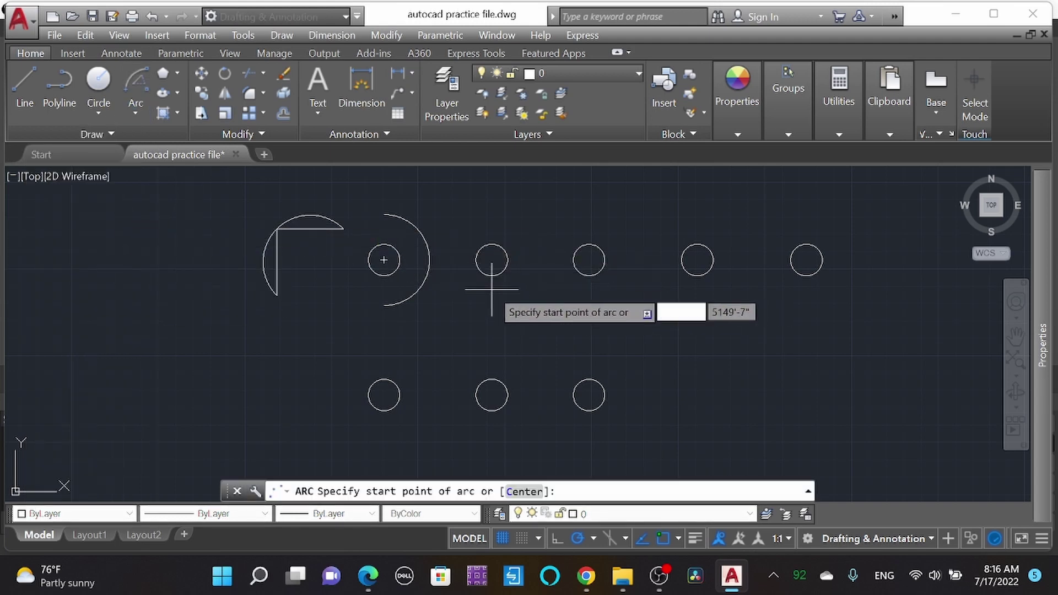
click(492, 243)
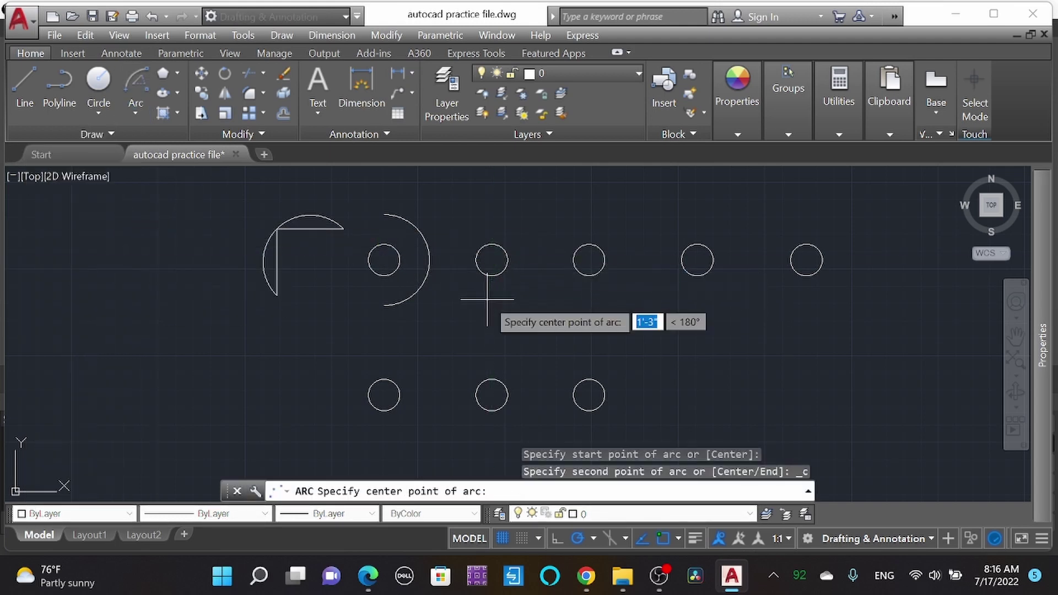
click(491, 259)
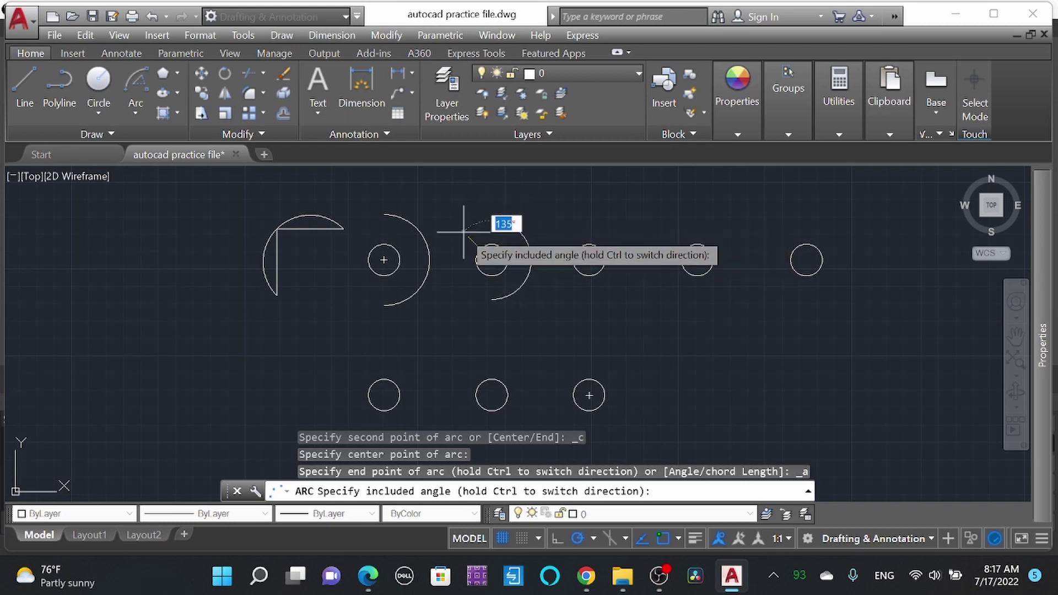
click(464, 210)
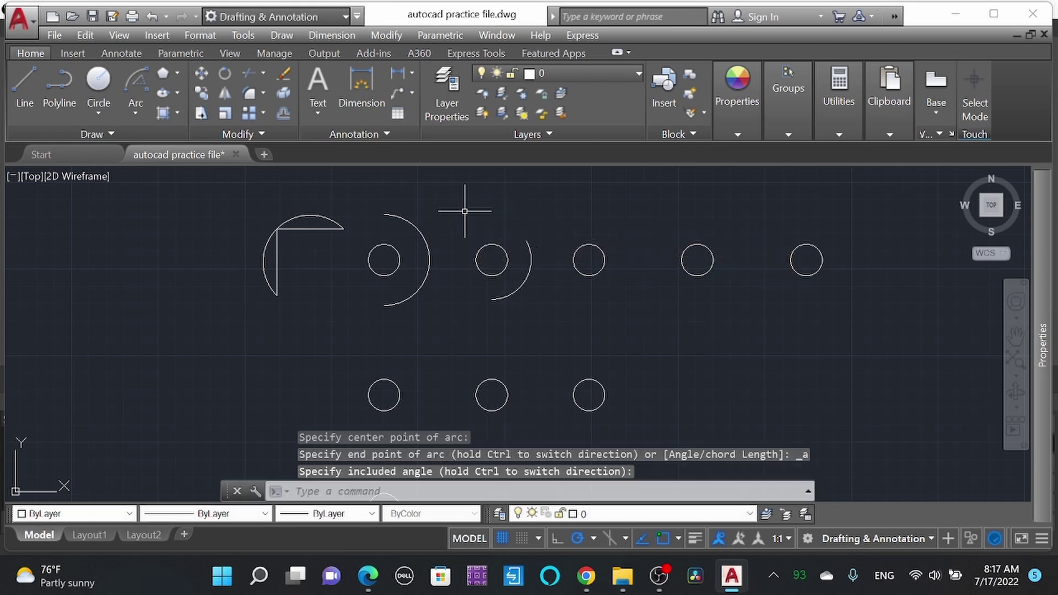
click(135, 110)
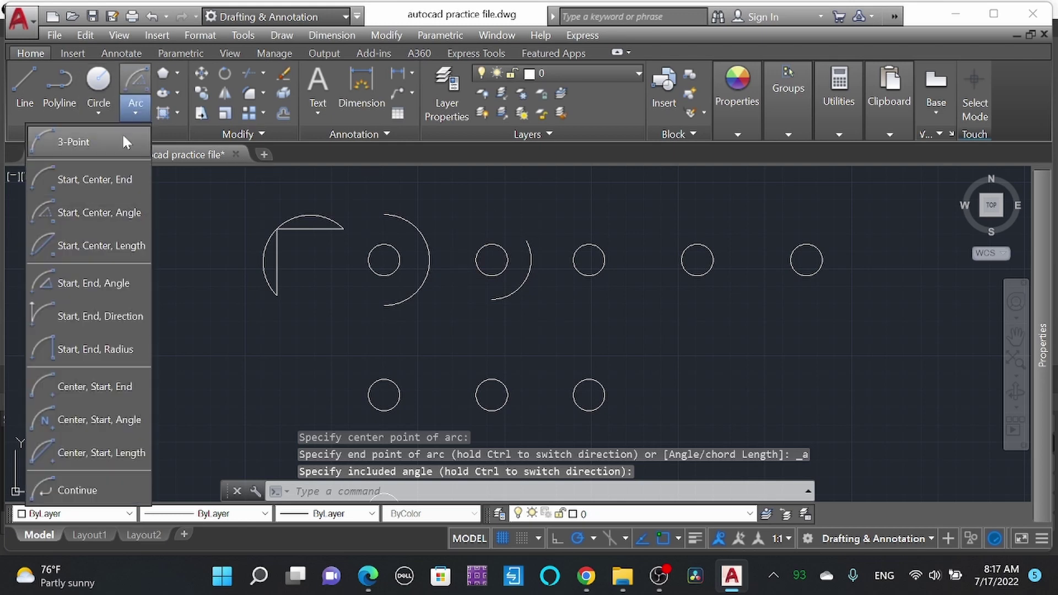
- Draw a start-center-length arc with a 20' chord beside the next circle, then start a line
click(97, 242)
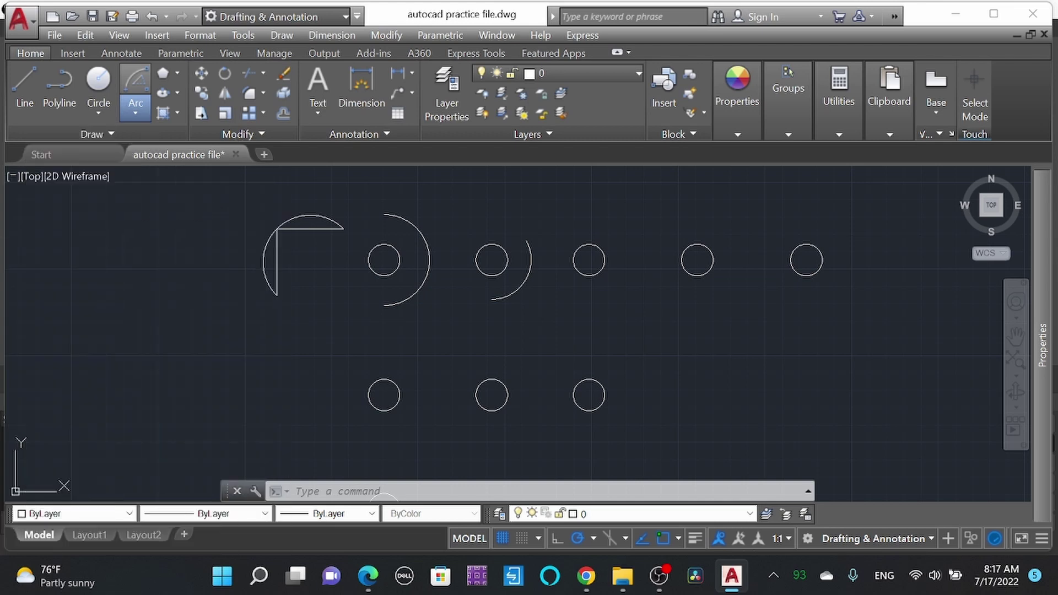
click(588, 300)
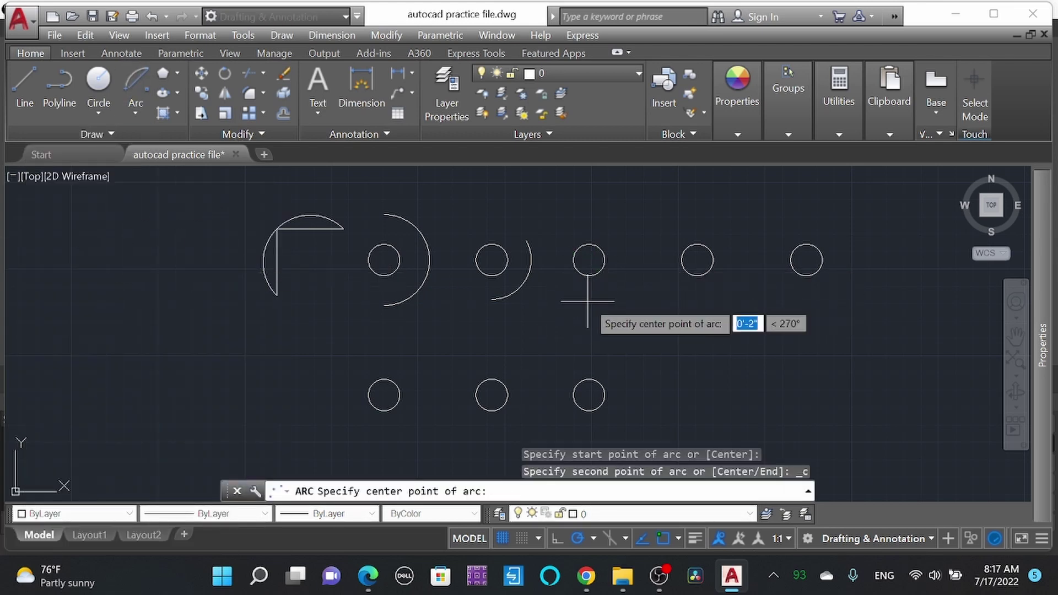
click(589, 259)
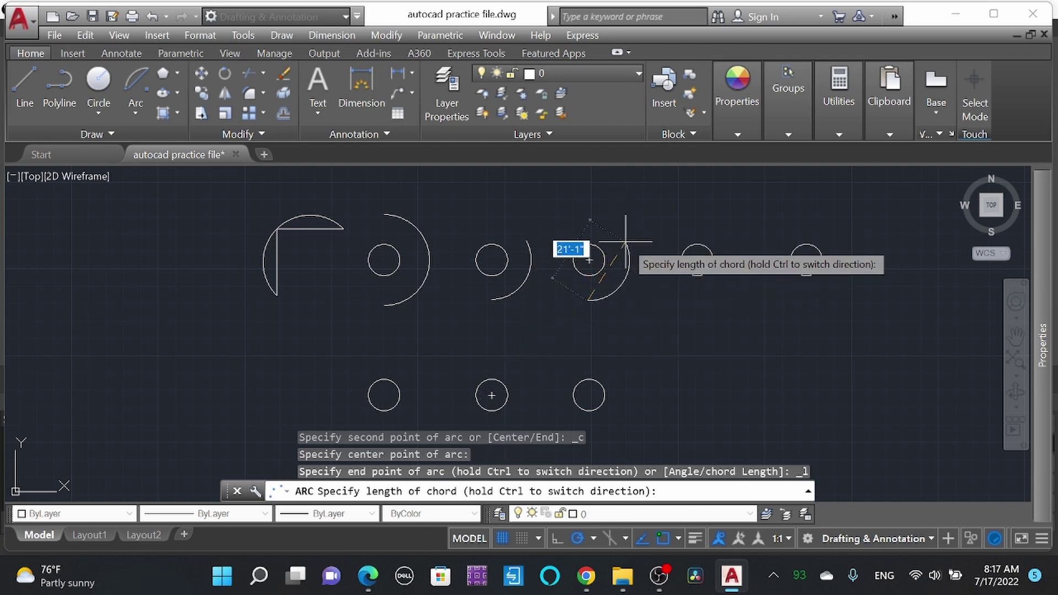
text(20')
key(Return)
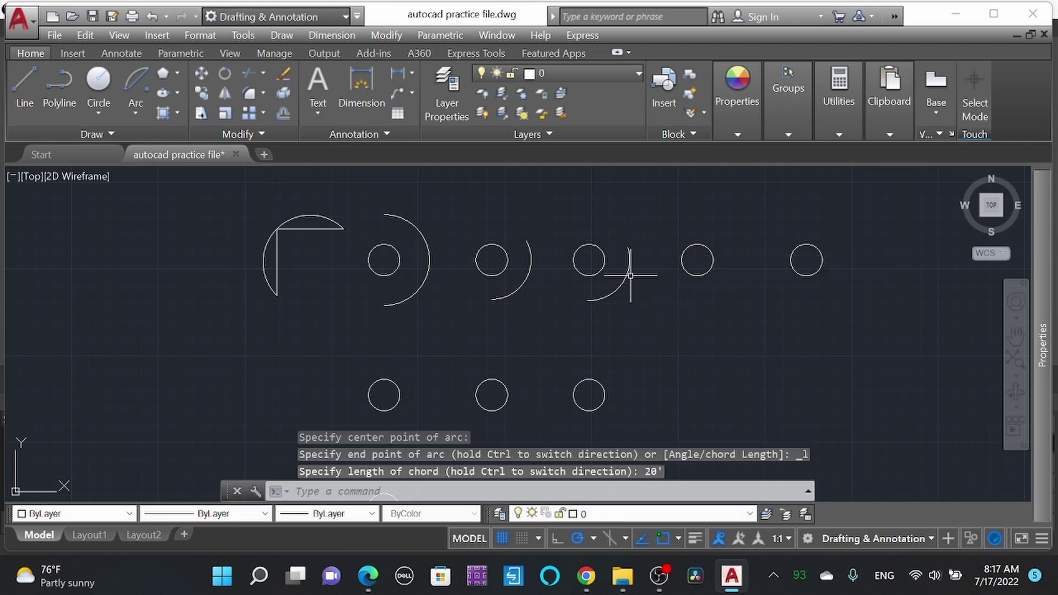
scroll(614, 283, up, 3)
text(l)
key(Return)
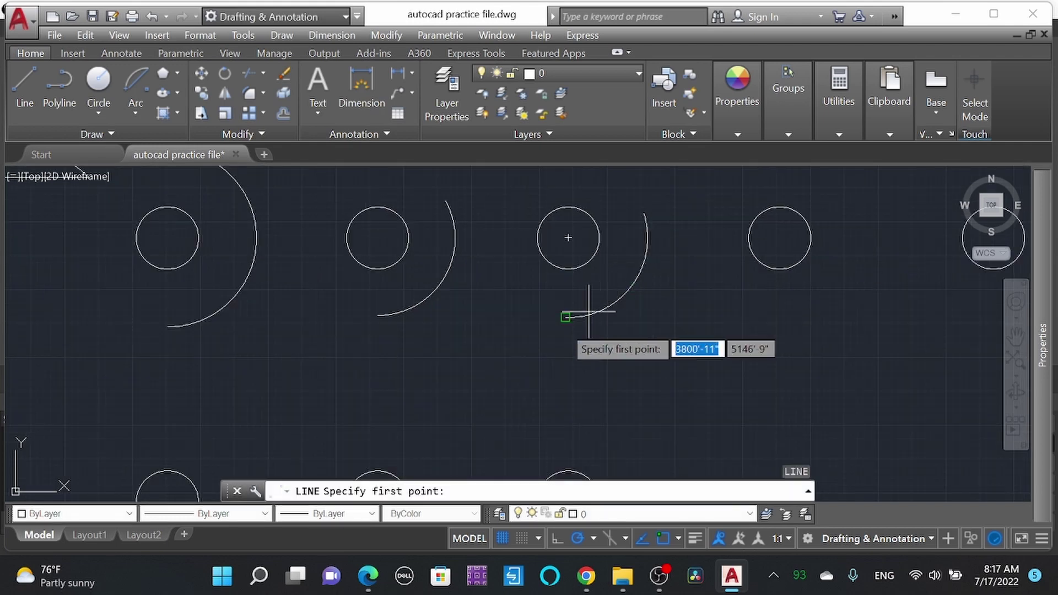
- Draw the chord line between the arc's endpoints and make it red
click(567, 316)
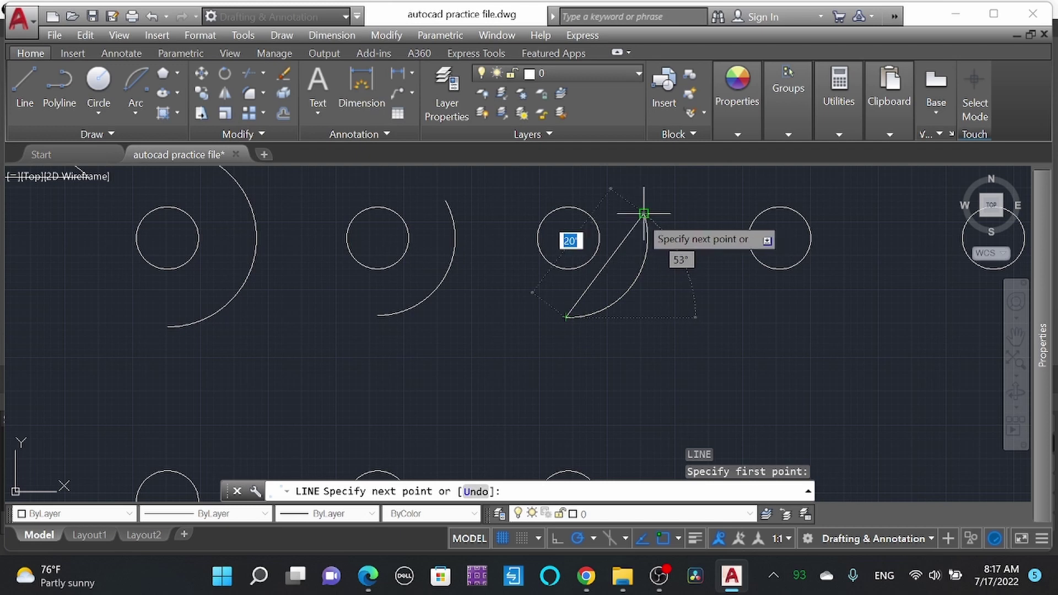
click(645, 215)
key(Escape)
click(624, 239)
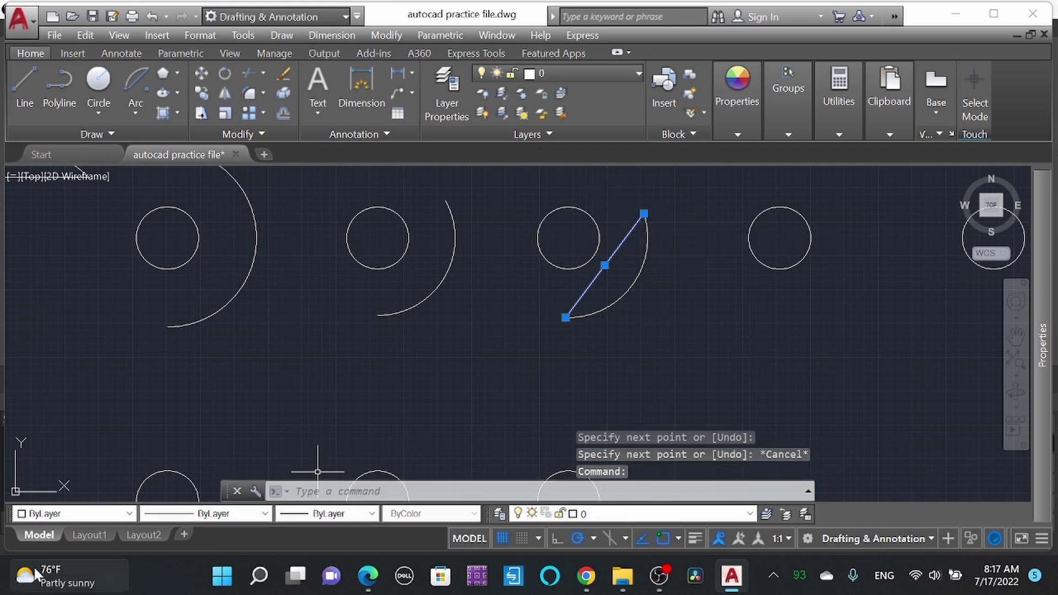
click(74, 513)
click(44, 401)
key(Escape)
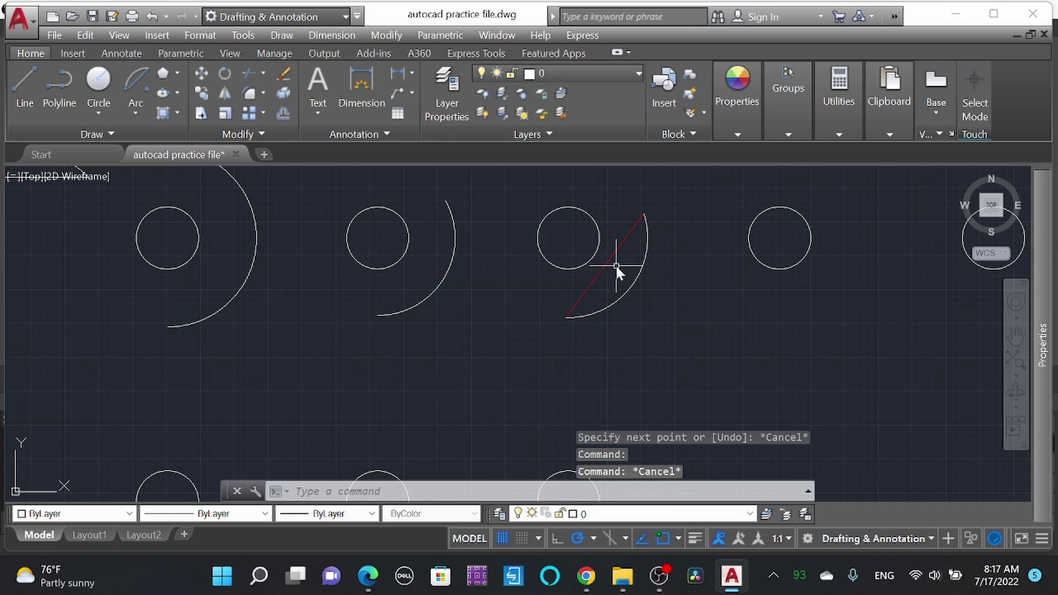
- Label the chord with a 20' aligned dimension using DIMALIGNED
text(DIMALI)
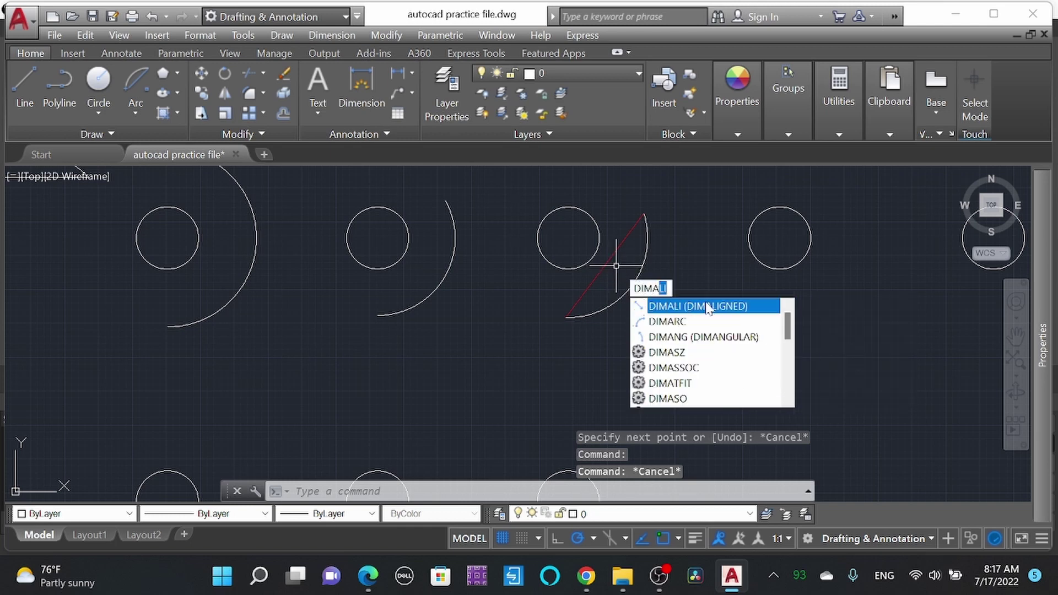
click(709, 306)
scroll(530, 370, down, 3)
scroll(548, 347, up, 3)
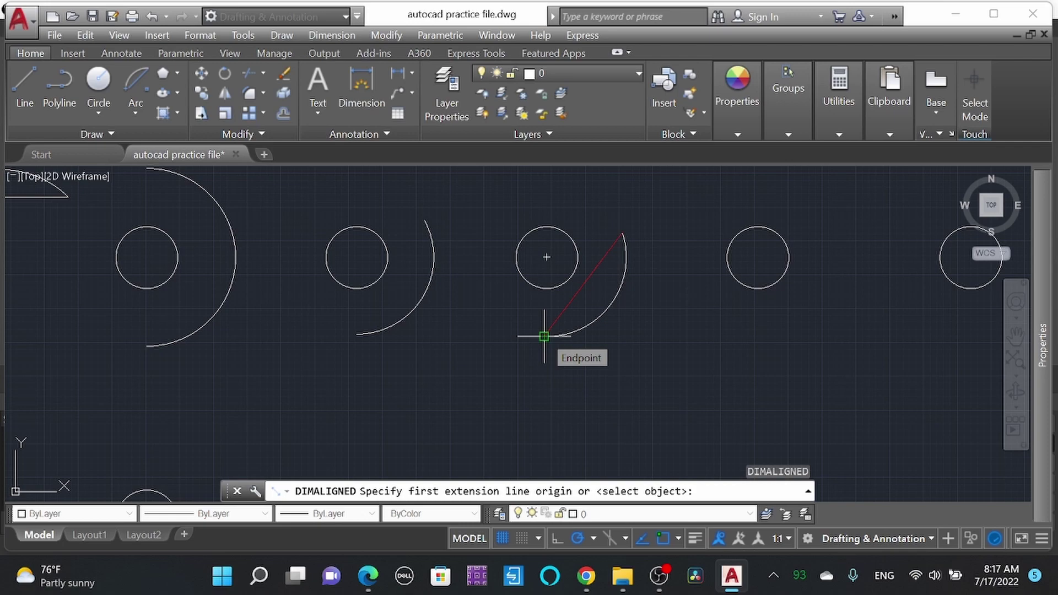
click(544, 336)
click(622, 234)
scroll(585, 248, up, 5)
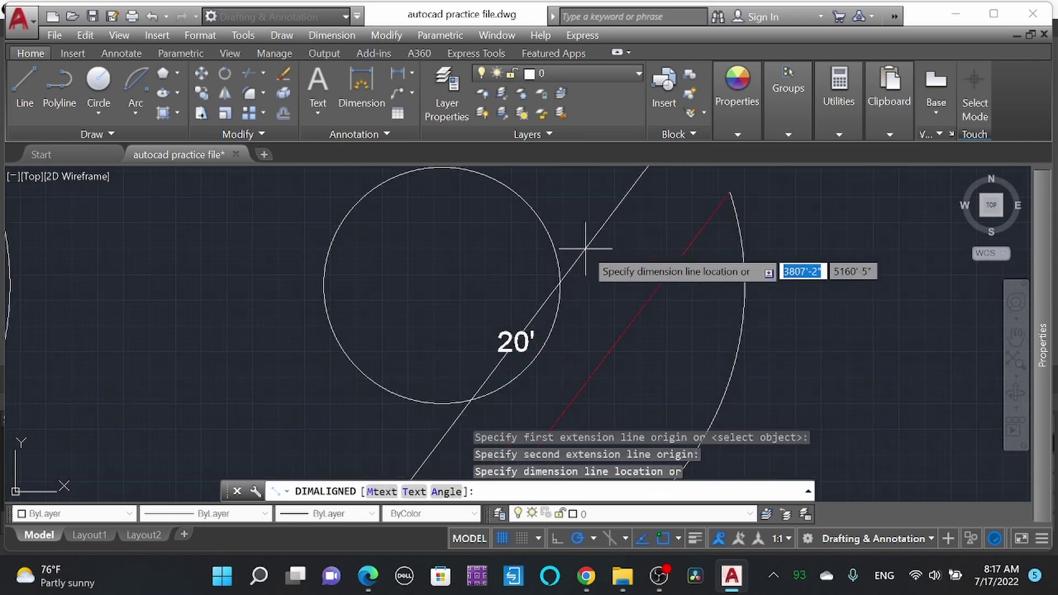
click(609, 237)
scroll(605, 250, down, 5)
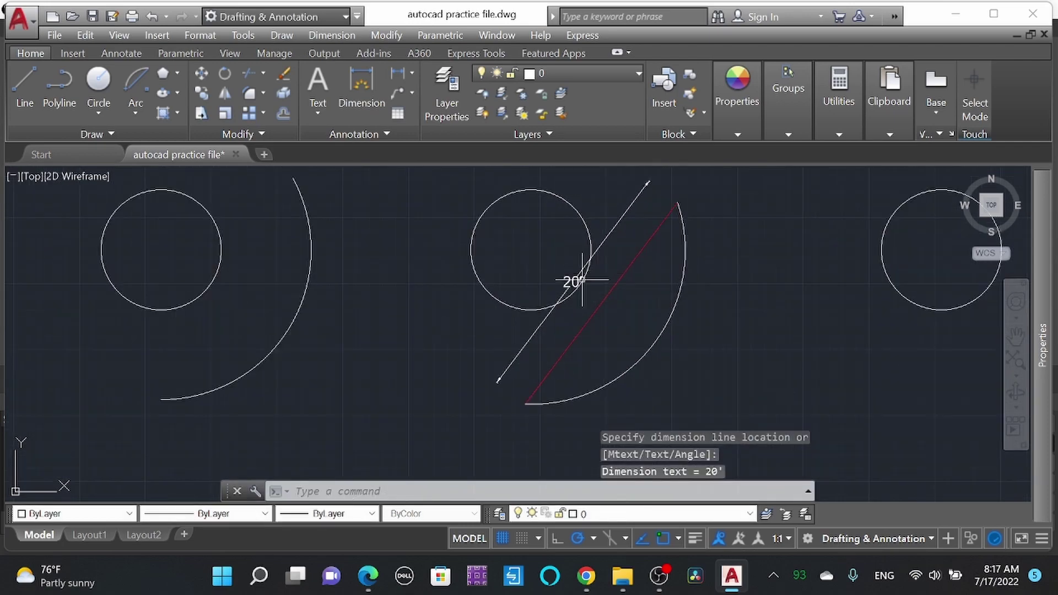
click(121, 110)
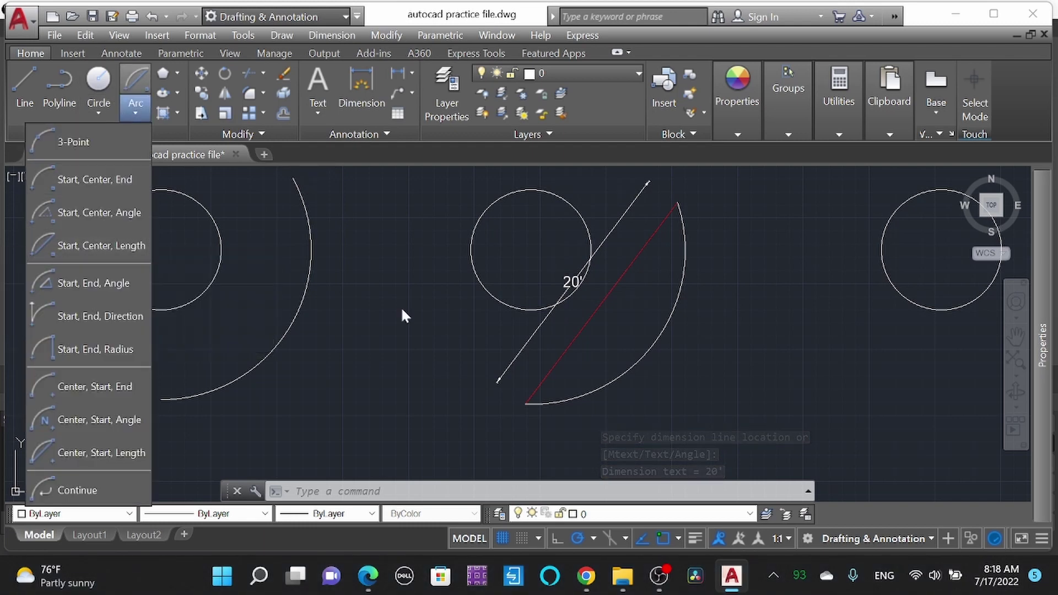
- Draw a start-end-angle arc beside the next top-row circle, setting its included angle
scroll(625, 219, down, 3)
scroll(628, 284, up, 4)
scroll(626, 278, down, 3)
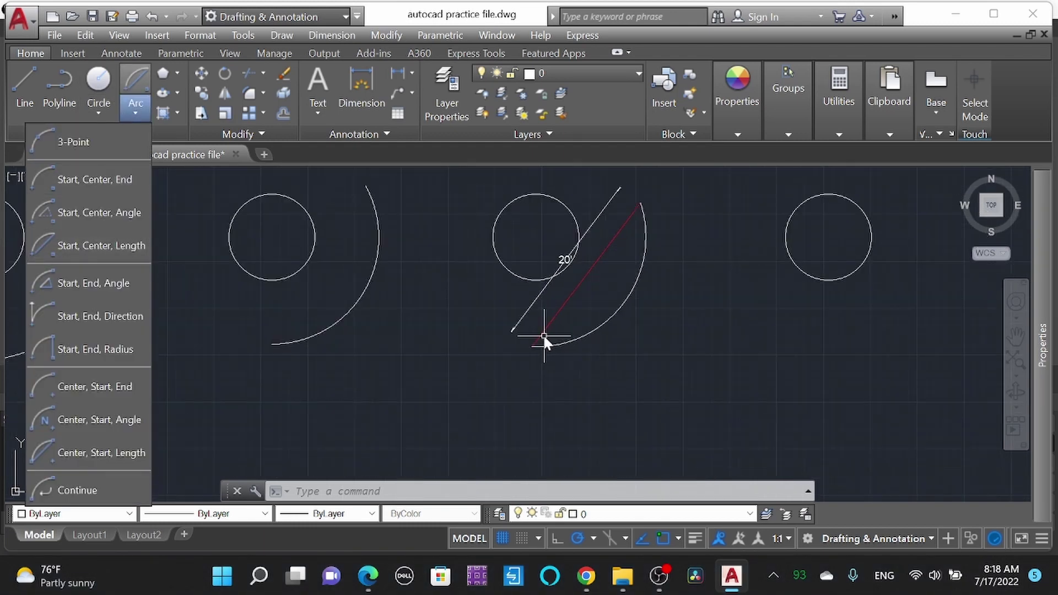
scroll(514, 300, down, 4)
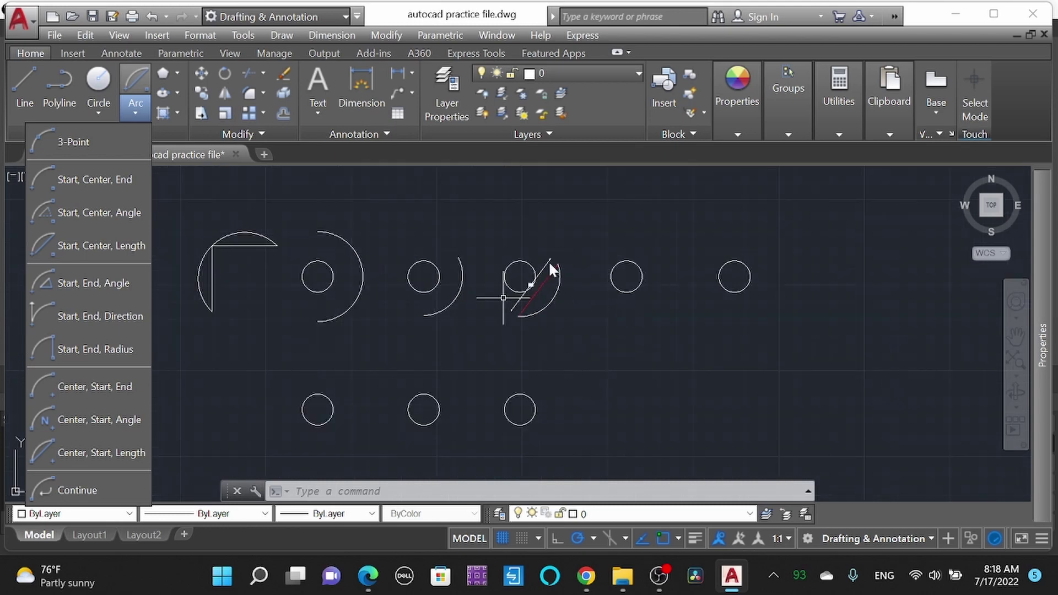
scroll(625, 280, down, 3)
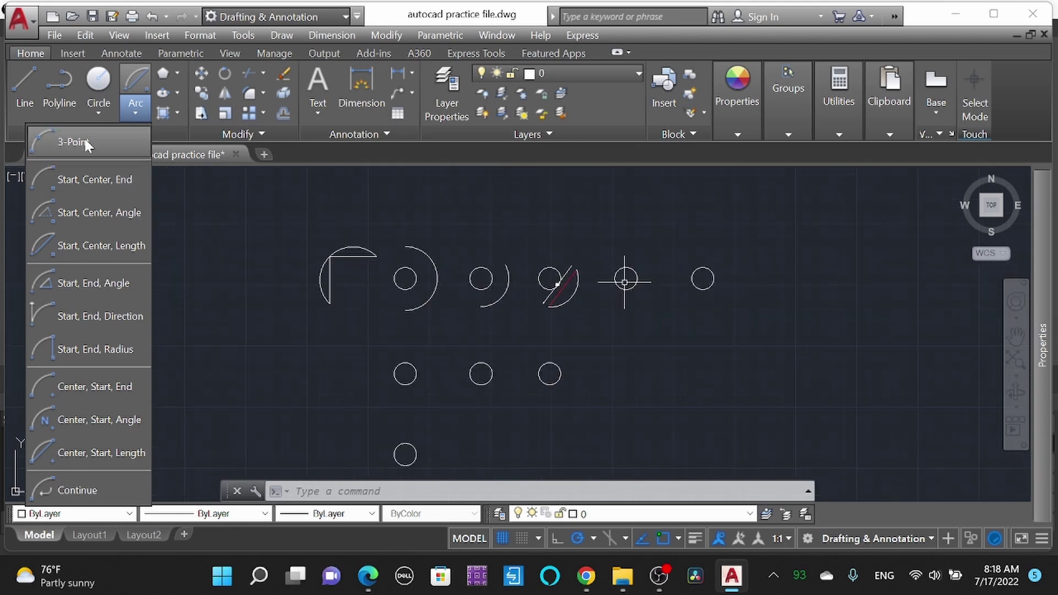
click(100, 287)
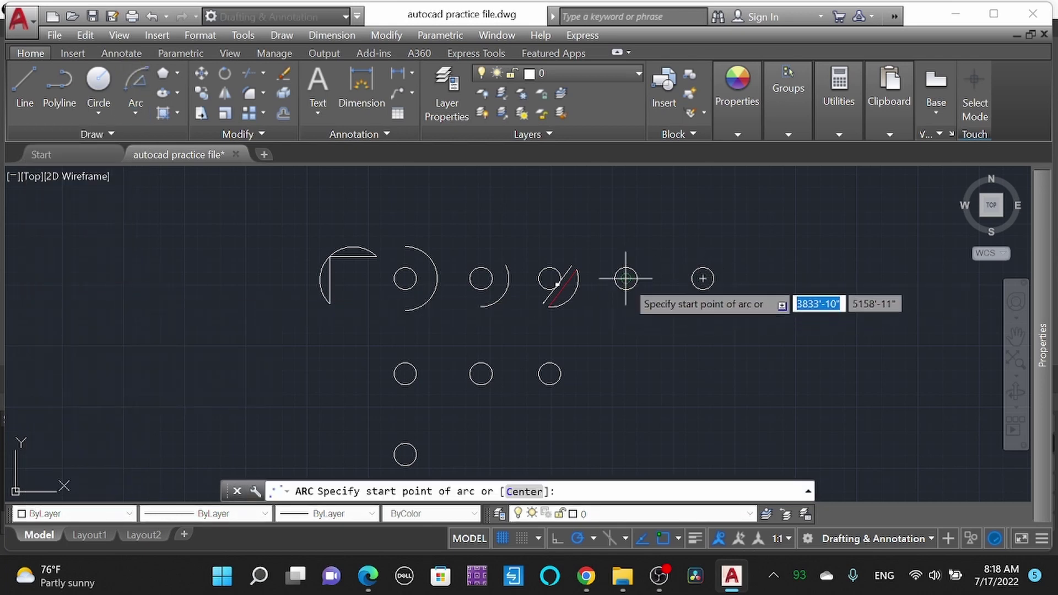
click(624, 311)
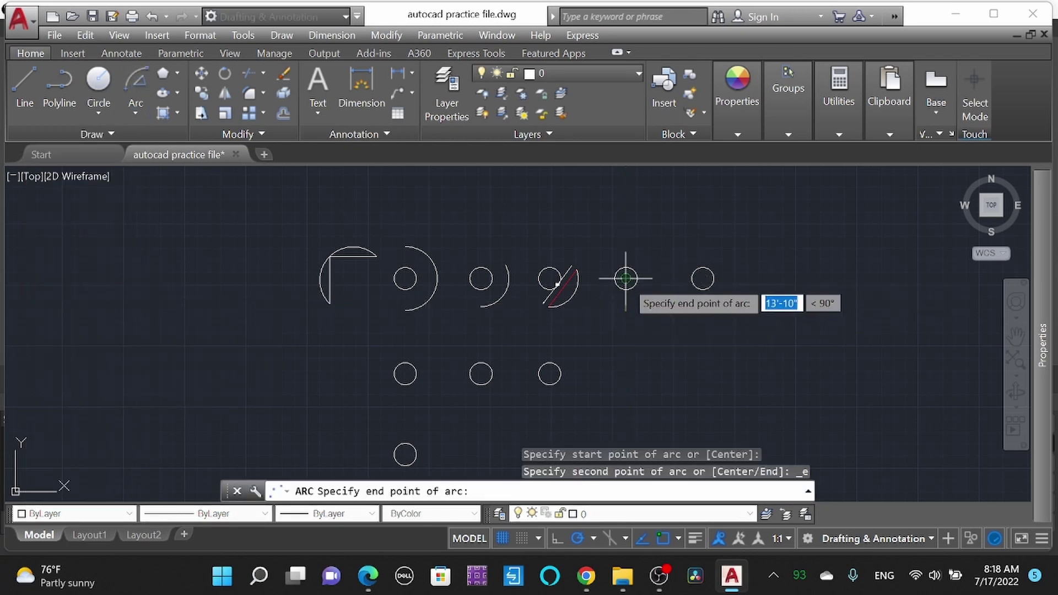
click(626, 249)
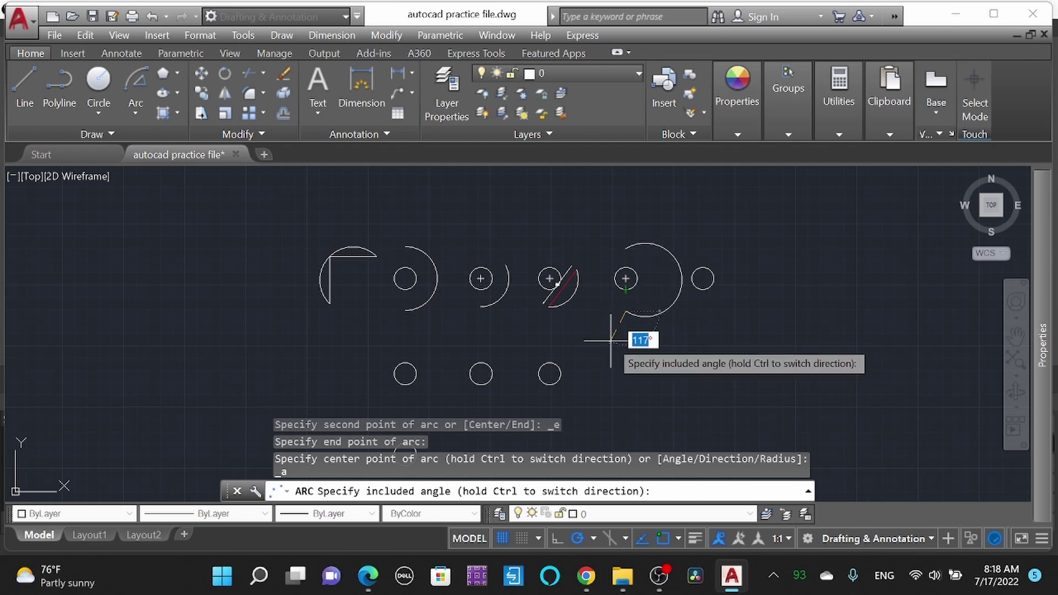
click(543, 223)
- Draw a start-end-direction arc around the rightmost top-row circle
click(137, 109)
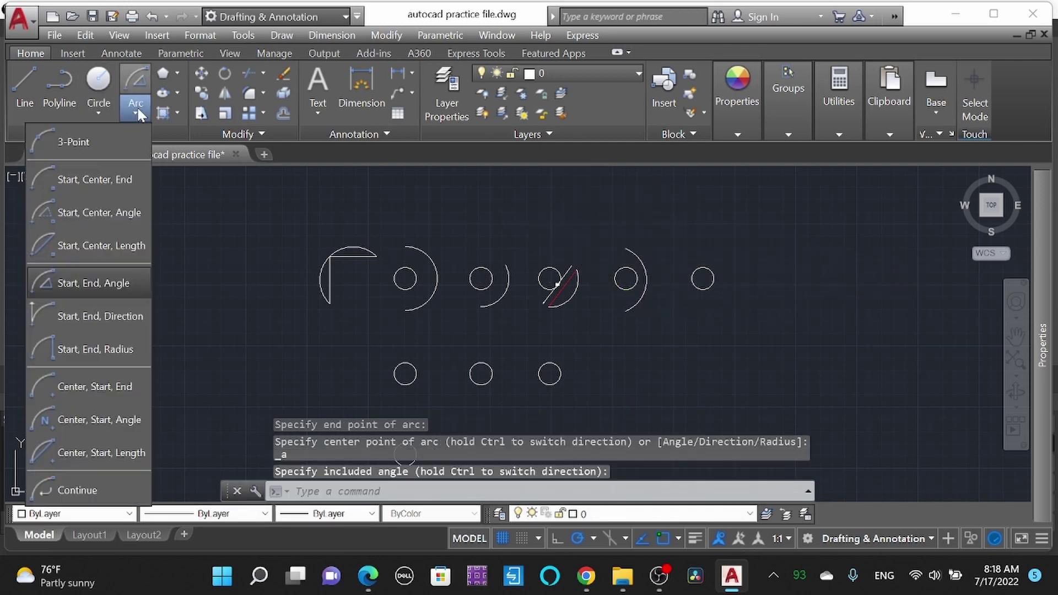
click(113, 318)
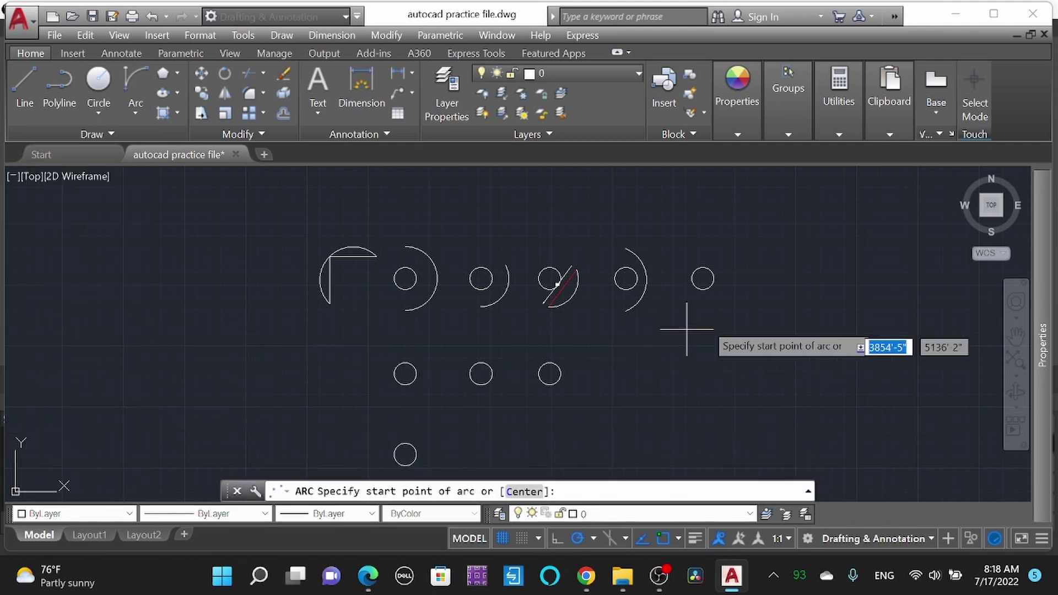
click(703, 279)
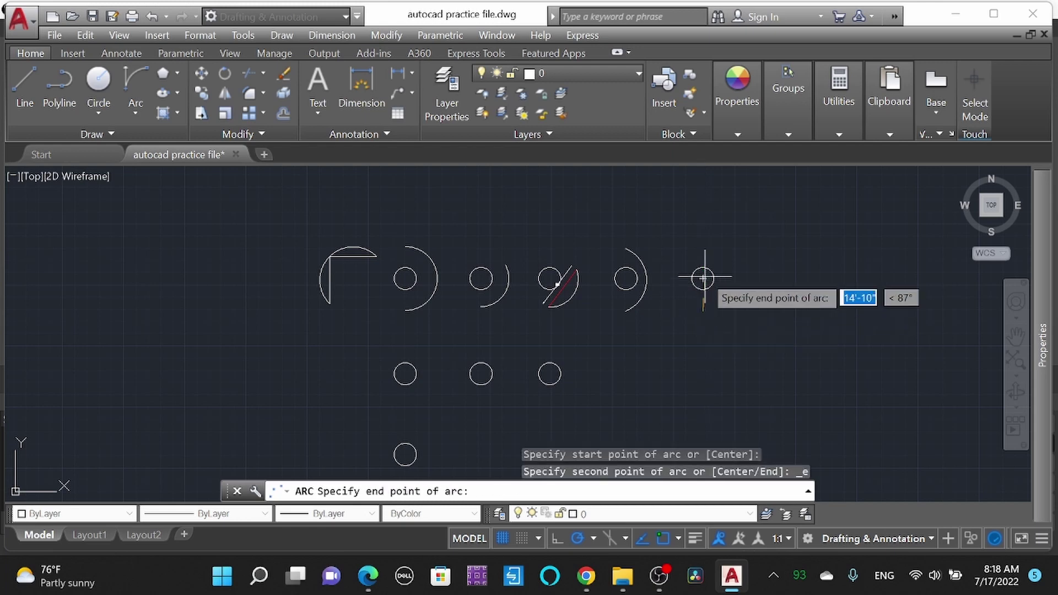
click(703, 250)
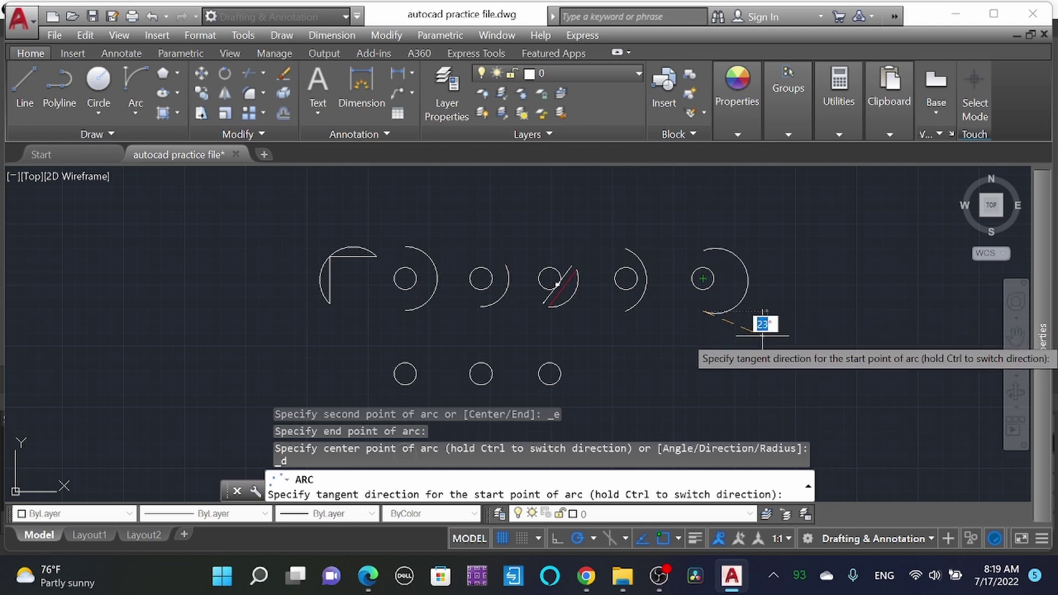
click(794, 361)
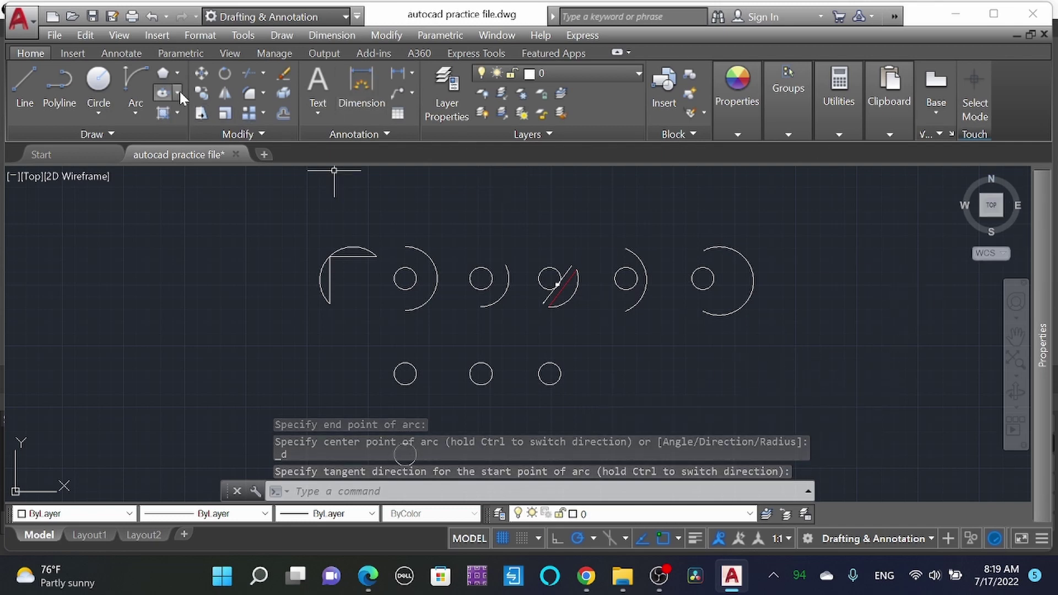
click(139, 108)
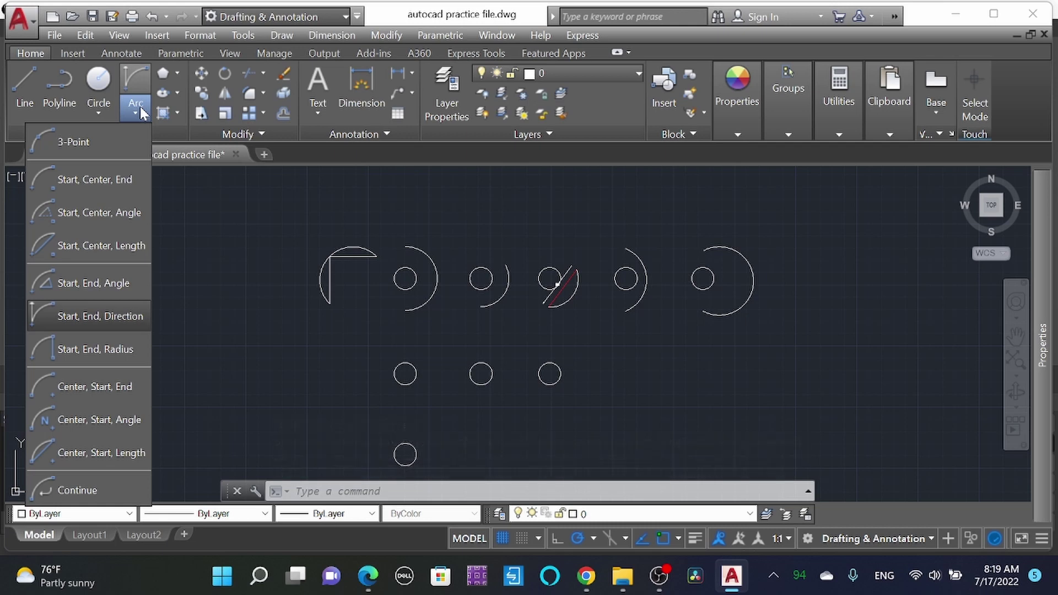
- Draw a start-end-radius arc with a 25' radius on the first second-row circle
click(127, 352)
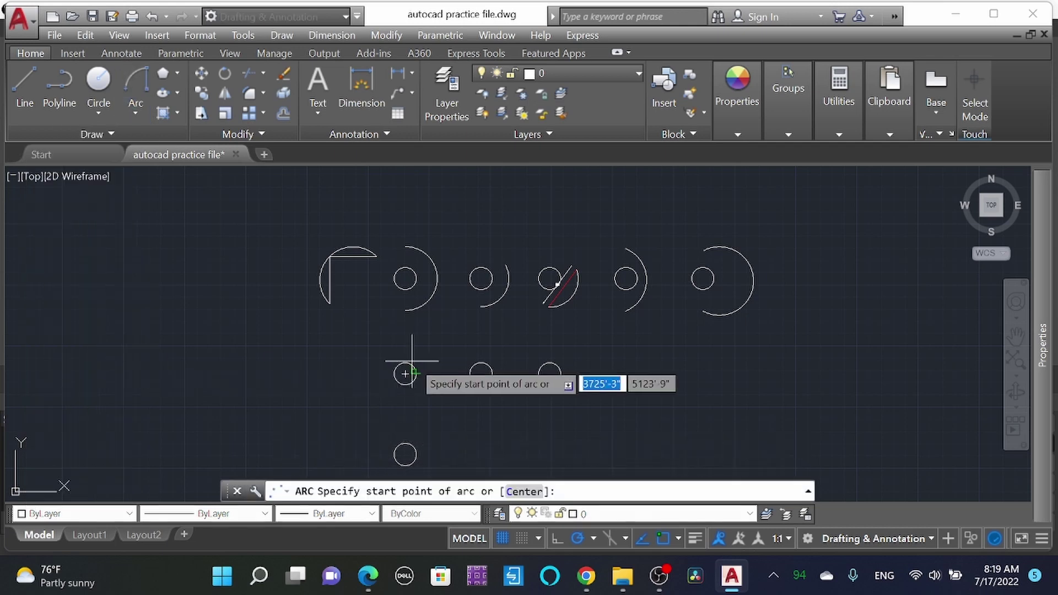
click(404, 404)
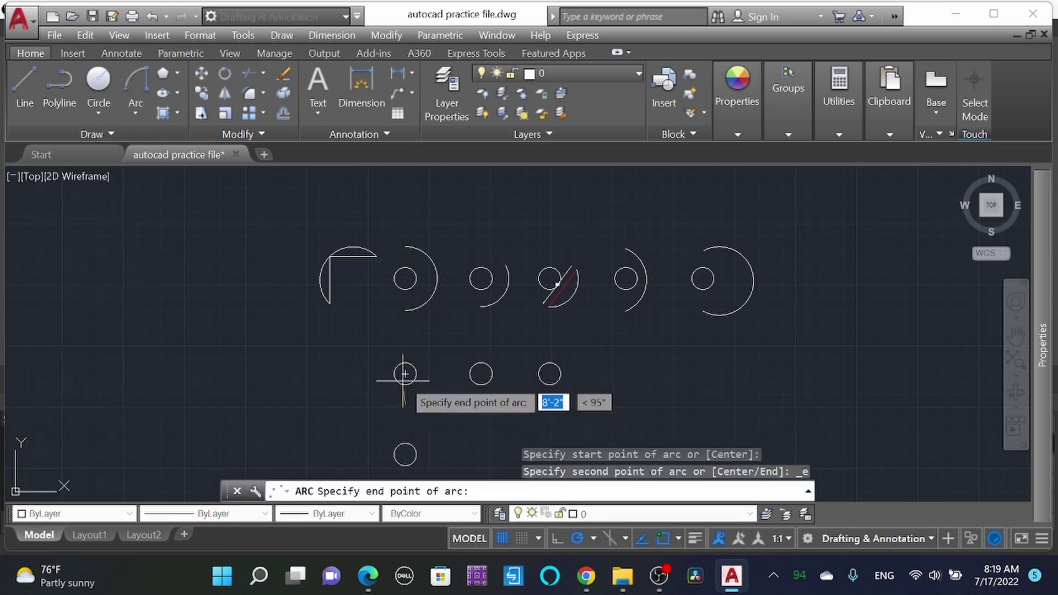
click(404, 342)
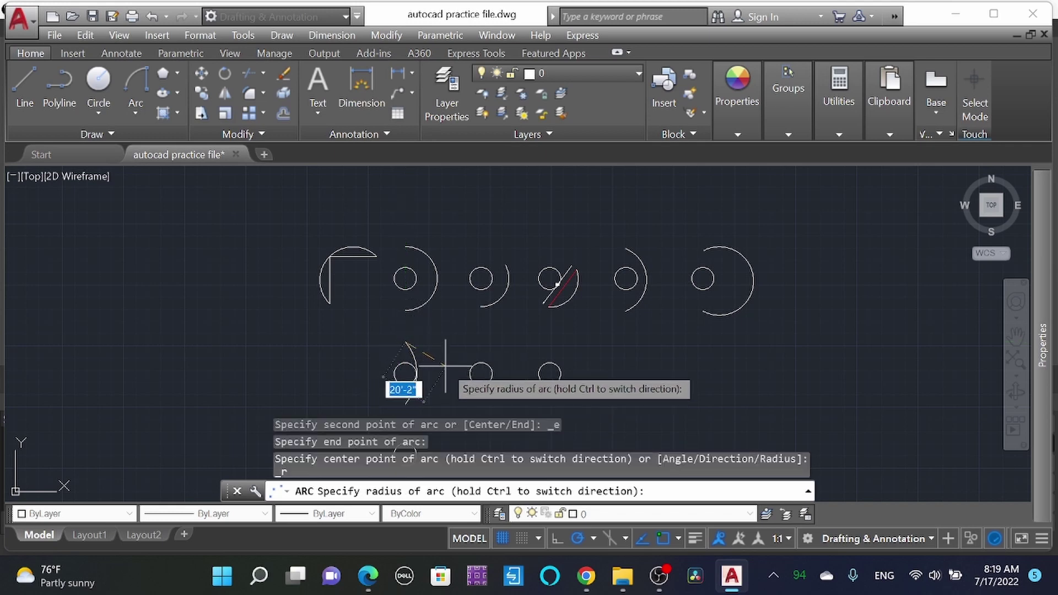
text(2)
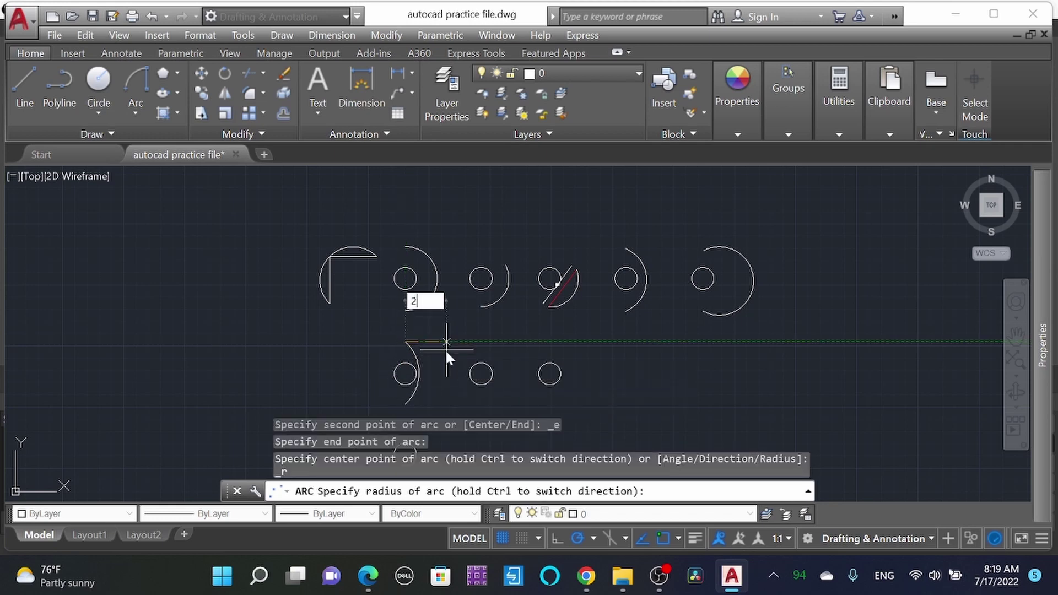
text(5')
key(Return)
scroll(447, 350, up, 2)
middle_drag(413, 421, 437, 237)
scroll(422, 293, up, 3)
middle_drag(475, 193, 470, 241)
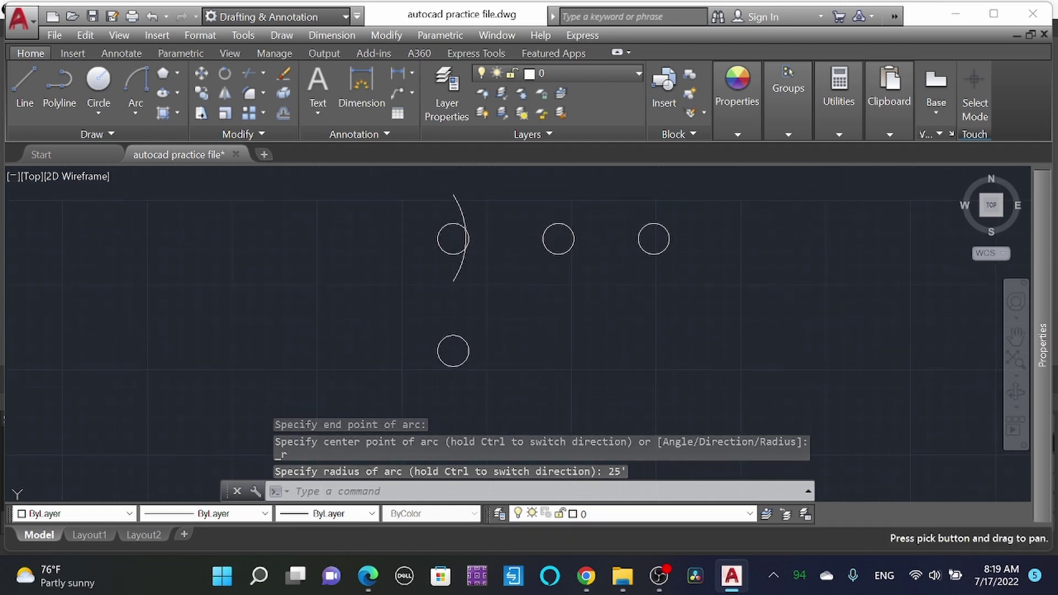
text(l)
key(Return)
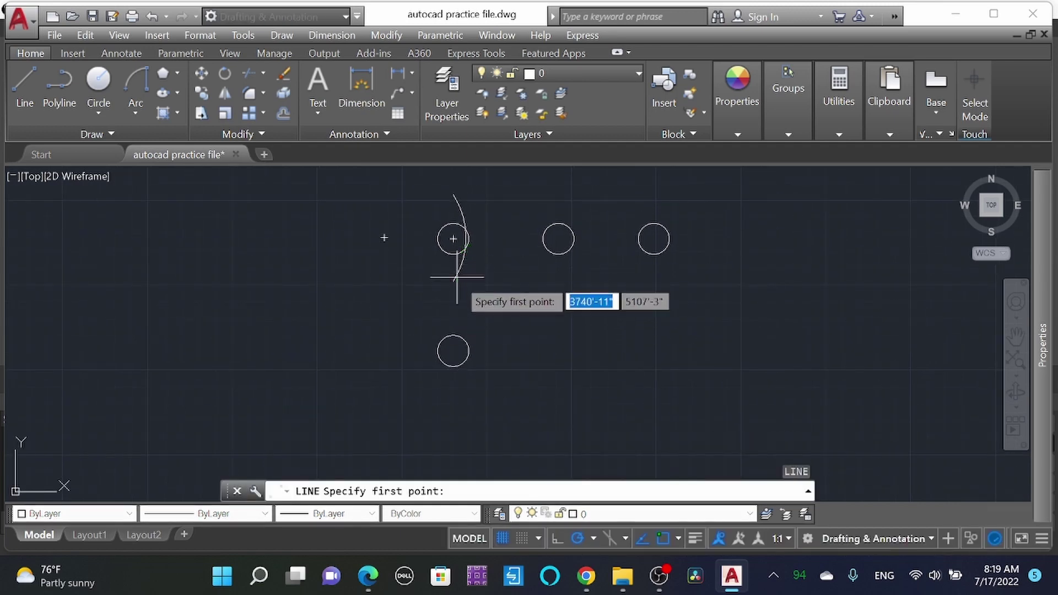
- Draw a line from left of the circle to the 25' arc's top end
click(384, 238)
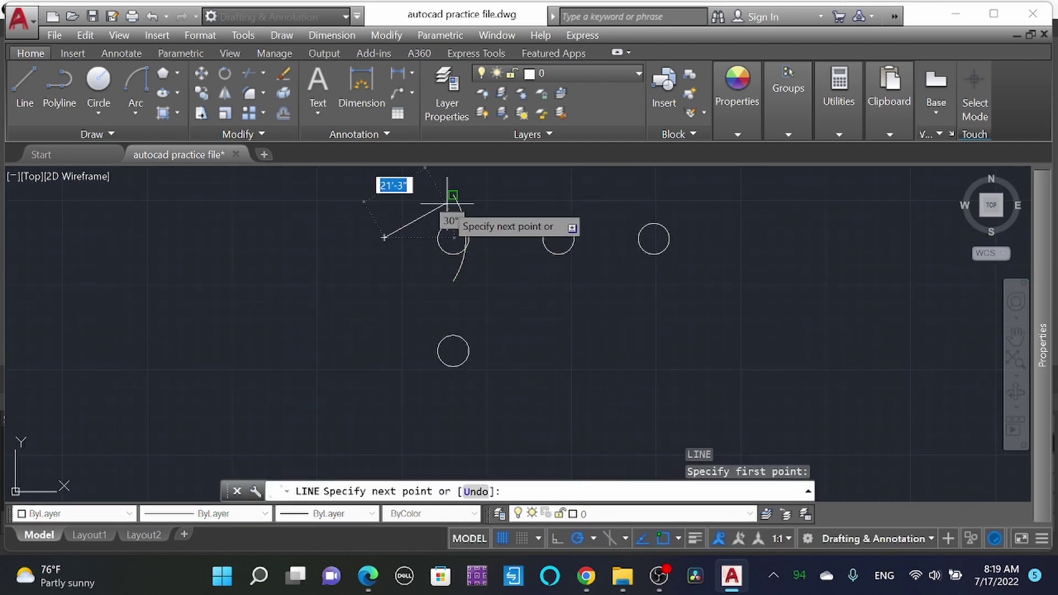
click(453, 194)
key(Escape)
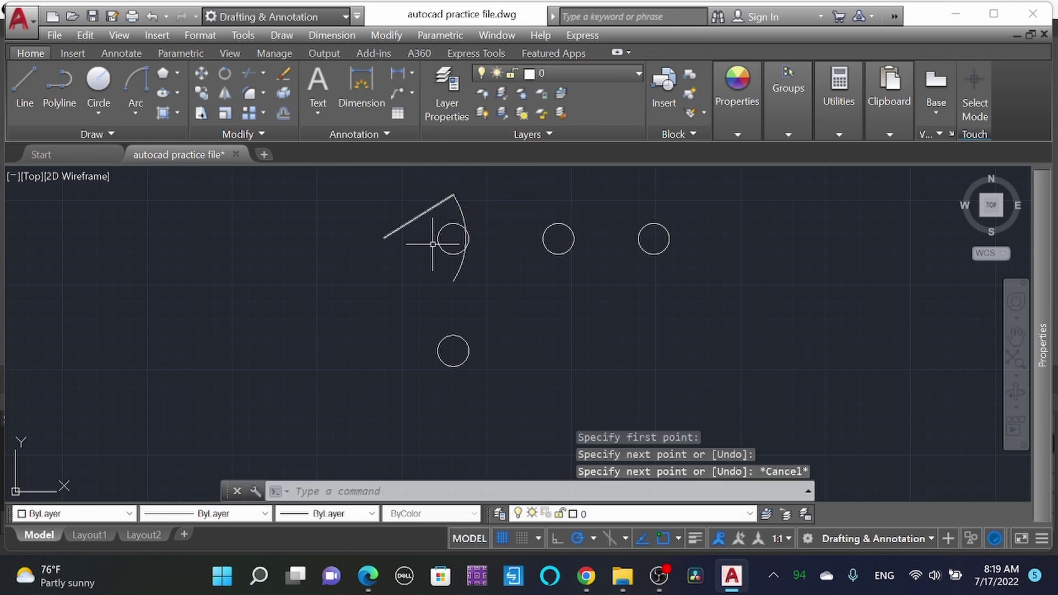
scroll(429, 234, up, 3)
- Dimension the line with a 25' aligned dimension via DIMALIGNED
text(DIMALI)
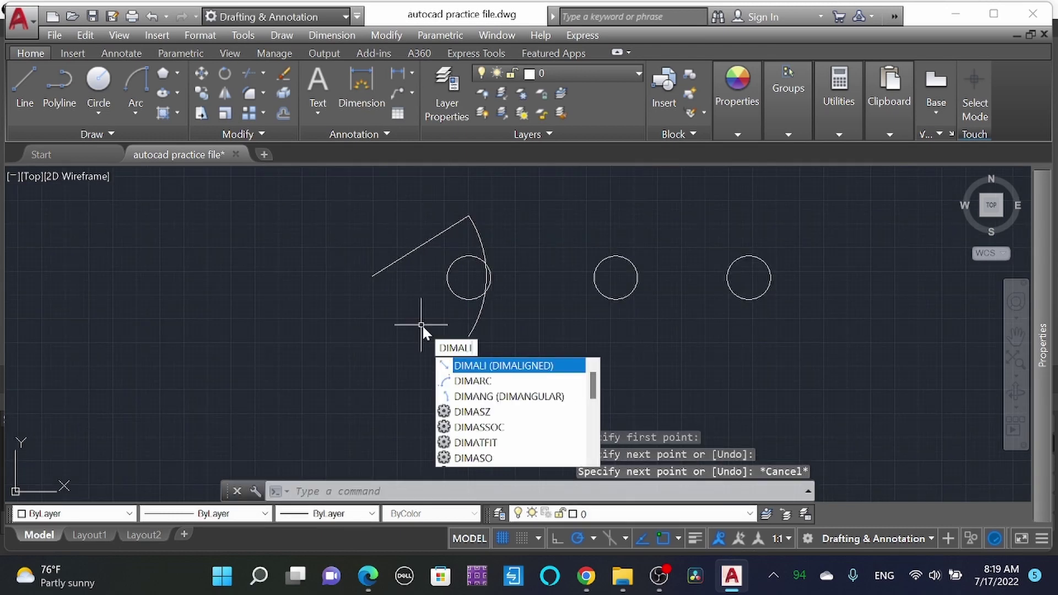
key(Return)
click(373, 275)
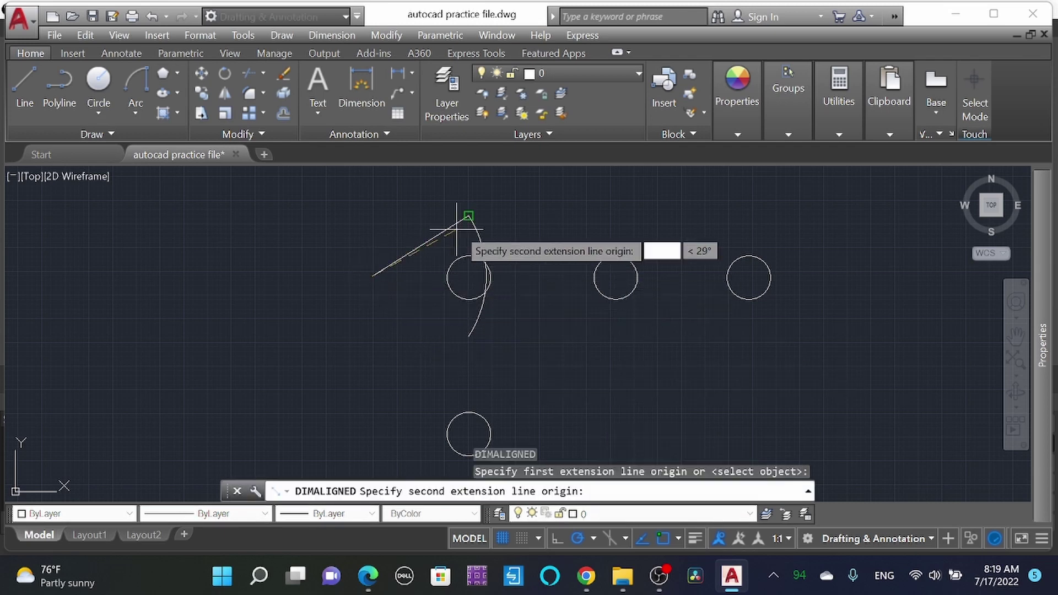
click(470, 215)
click(407, 220)
scroll(407, 217, up, 4)
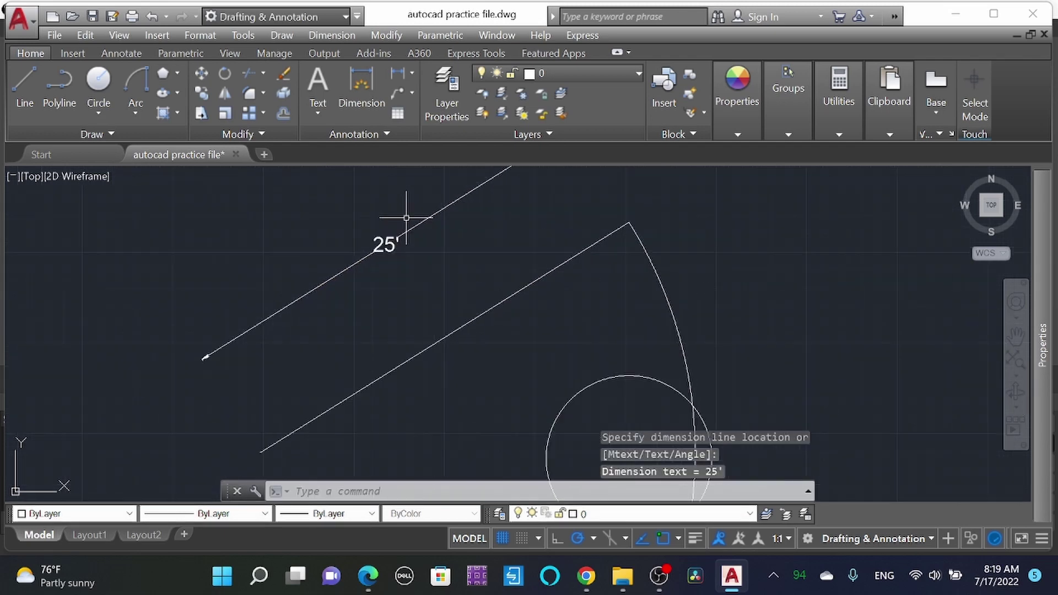
scroll(412, 287, down, 4)
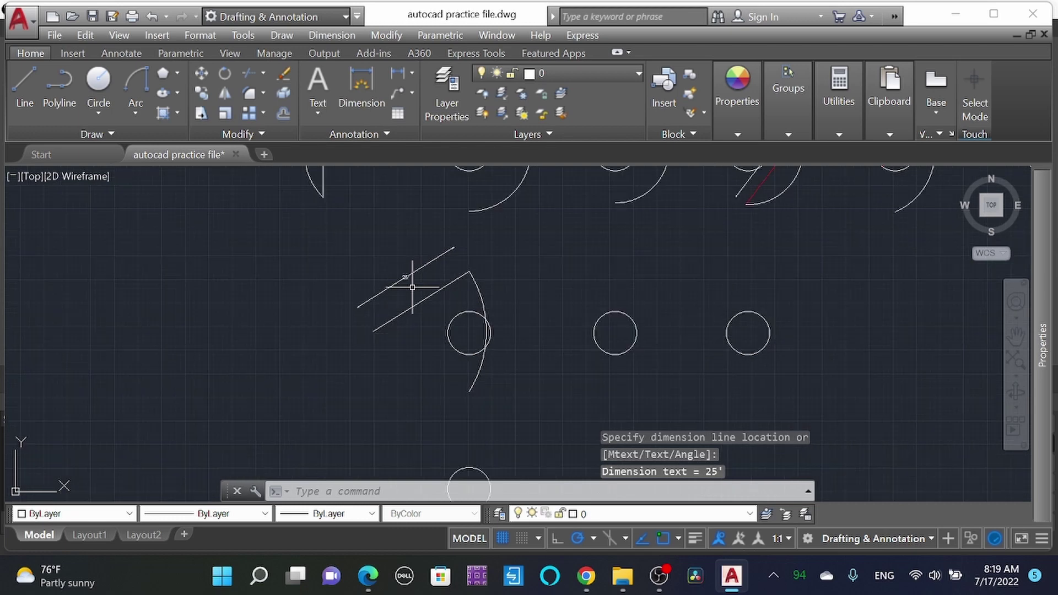
scroll(409, 303, down, 3)
click(130, 113)
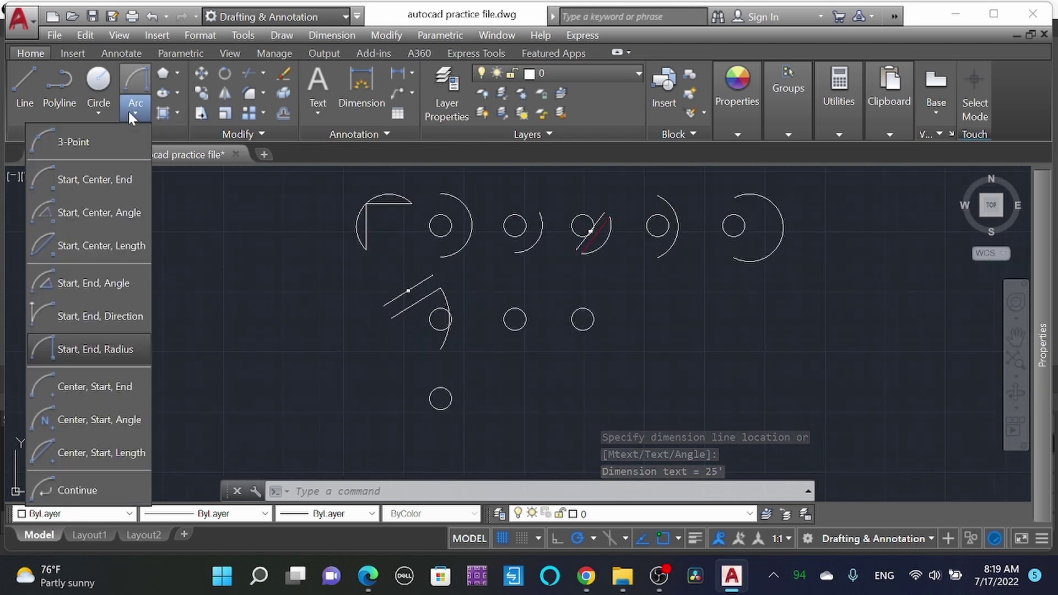
- Draw a centre, start, end arc on a circle, running from below its centre to above it
click(102, 387)
scroll(532, 336, up, 2)
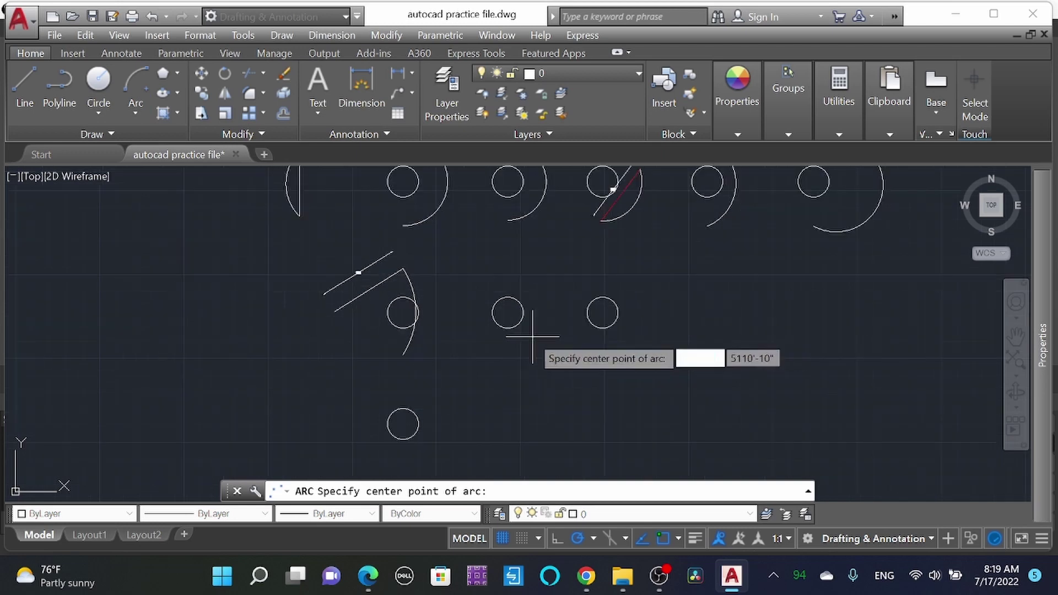
click(507, 313)
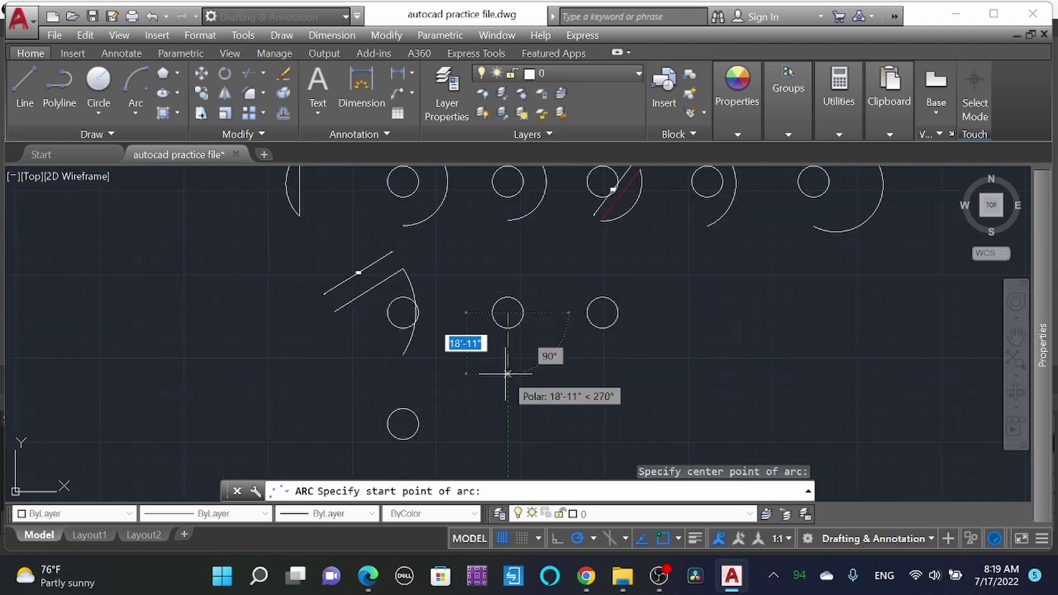
click(506, 374)
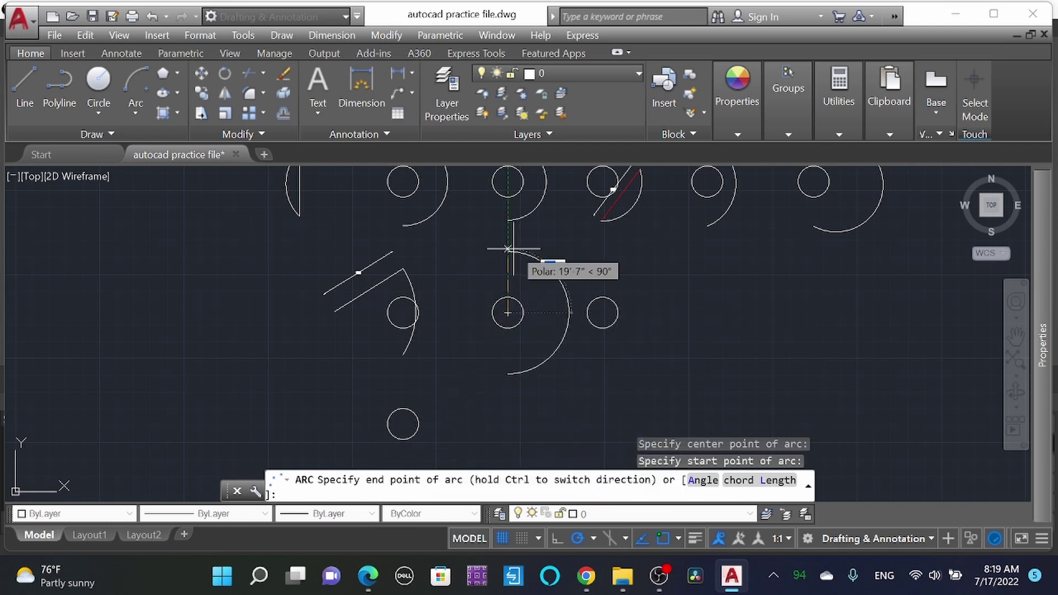
click(507, 273)
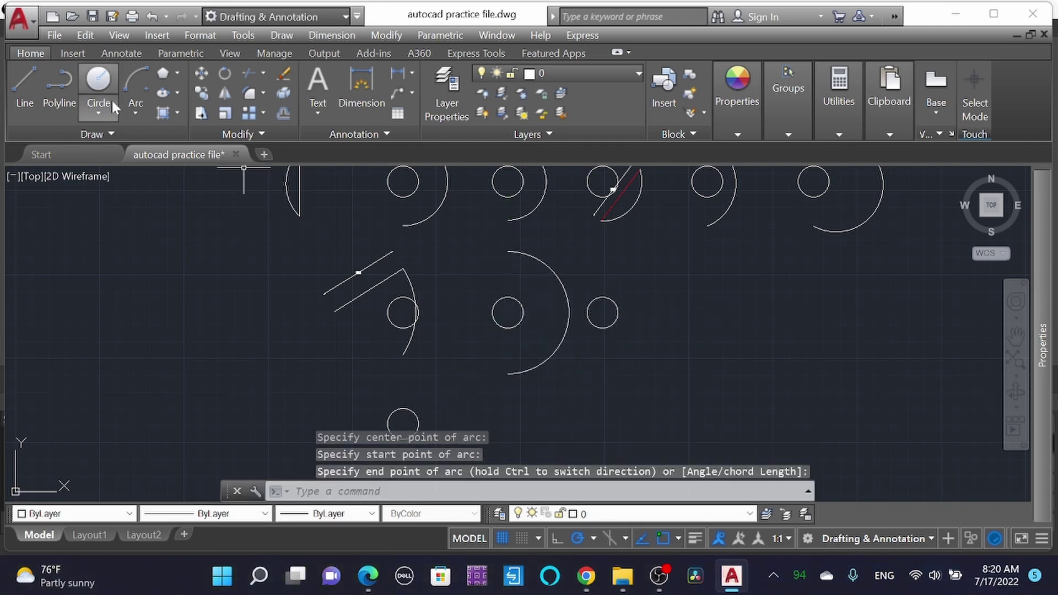
- Draw a centre, start, angle arc around the third second-row circle, starting below its centre
click(135, 109)
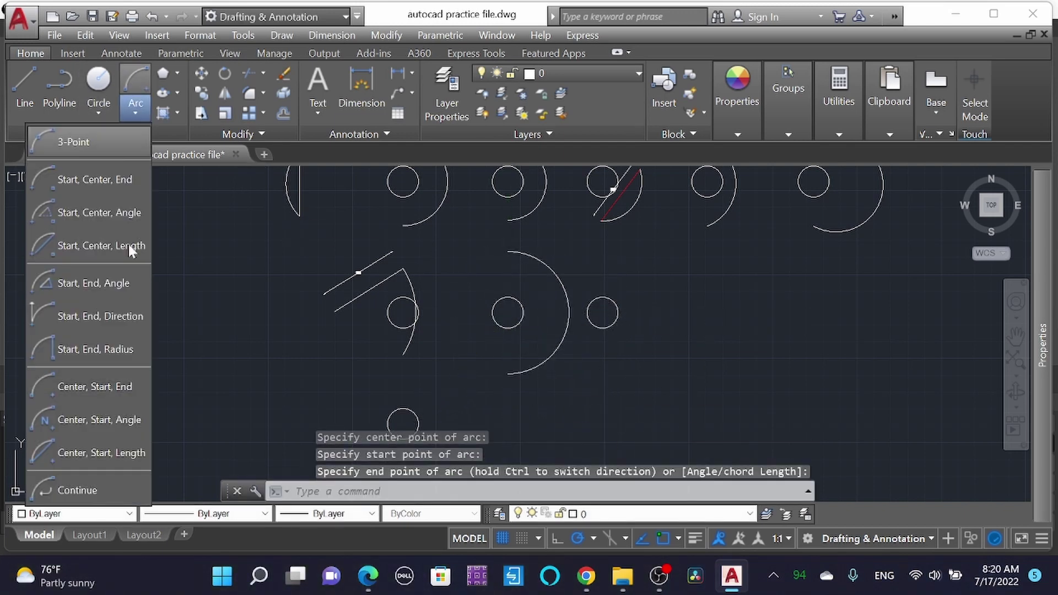
click(107, 421)
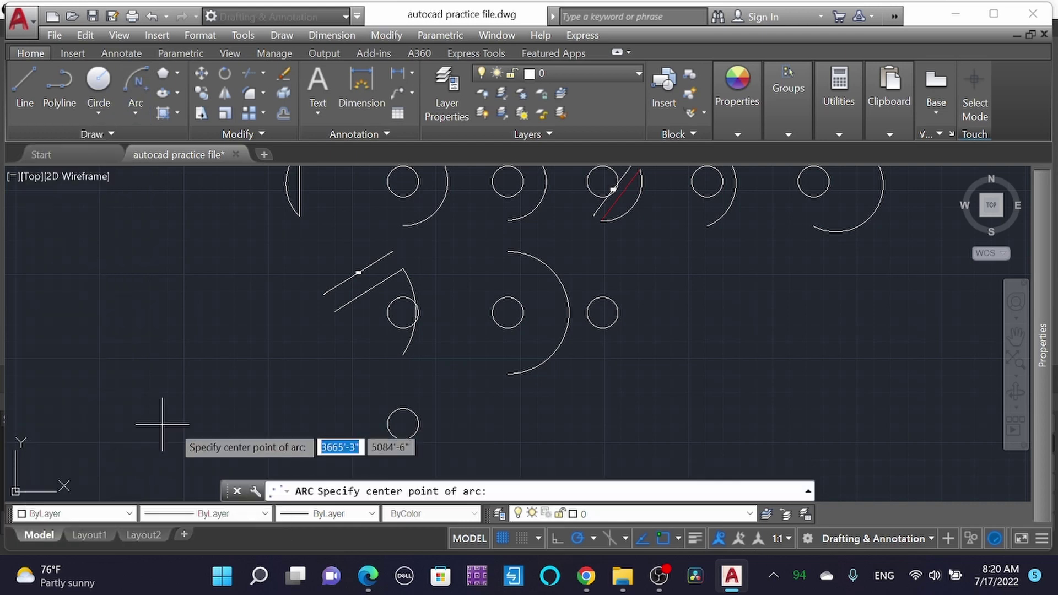
click(603, 312)
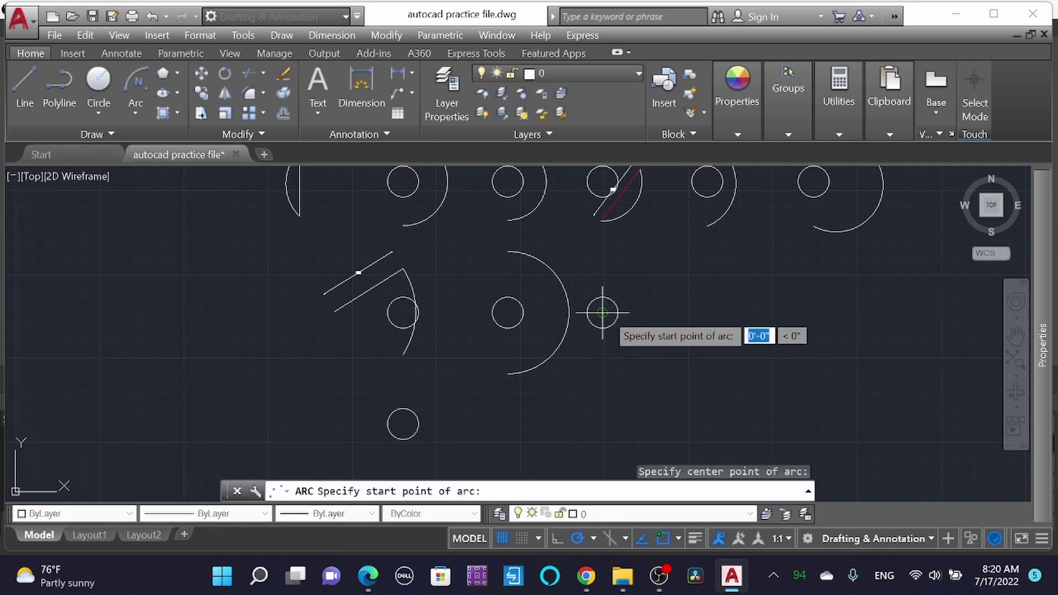
click(602, 373)
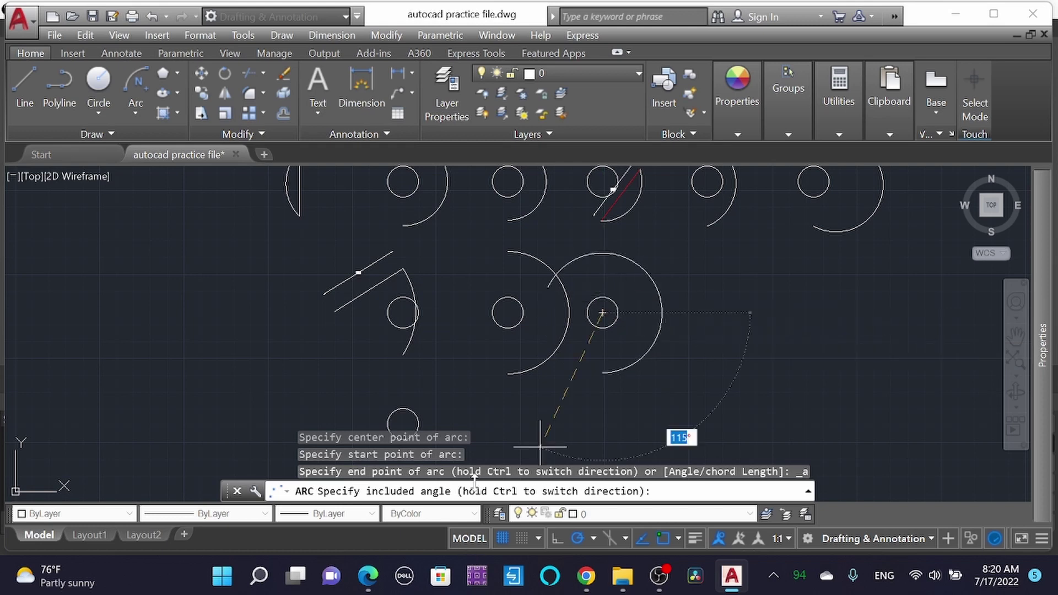
click(631, 260)
scroll(386, 258, down, 2)
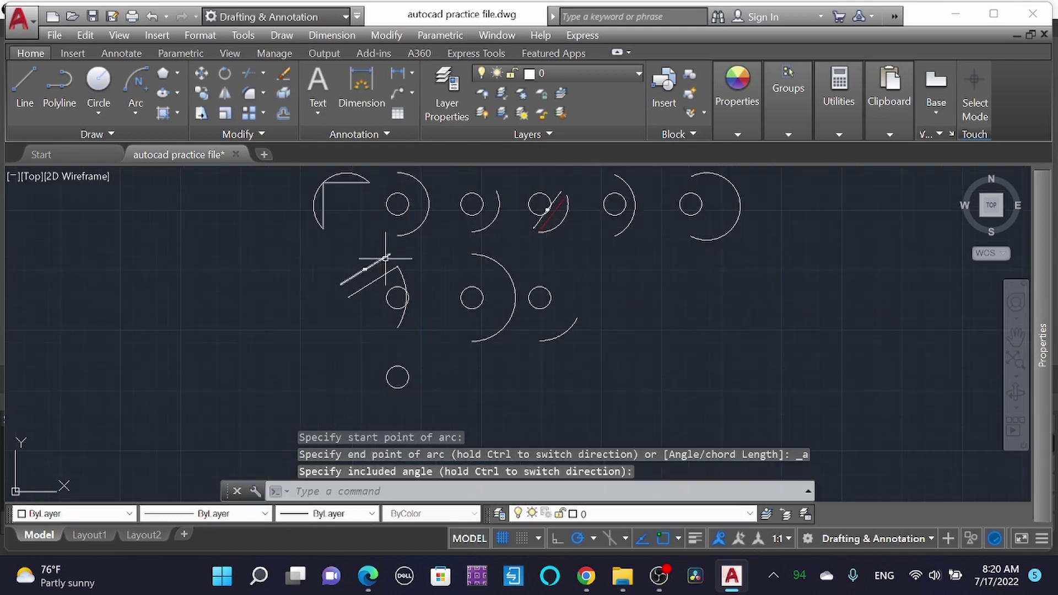
- Draw a trial centre, start, length arc on the bottom circle, starting below its centre
click(128, 116)
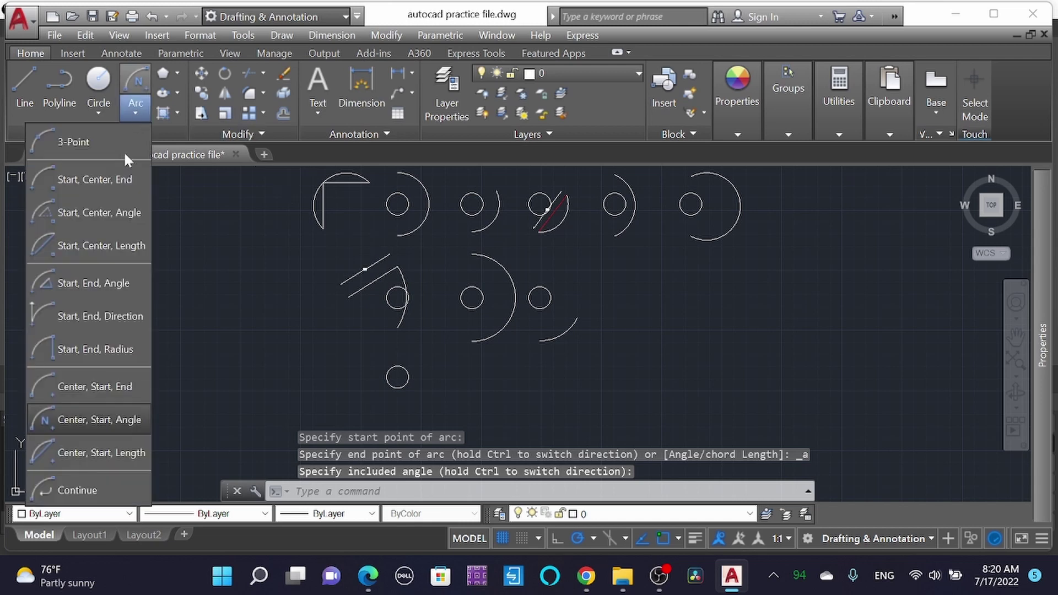
click(105, 453)
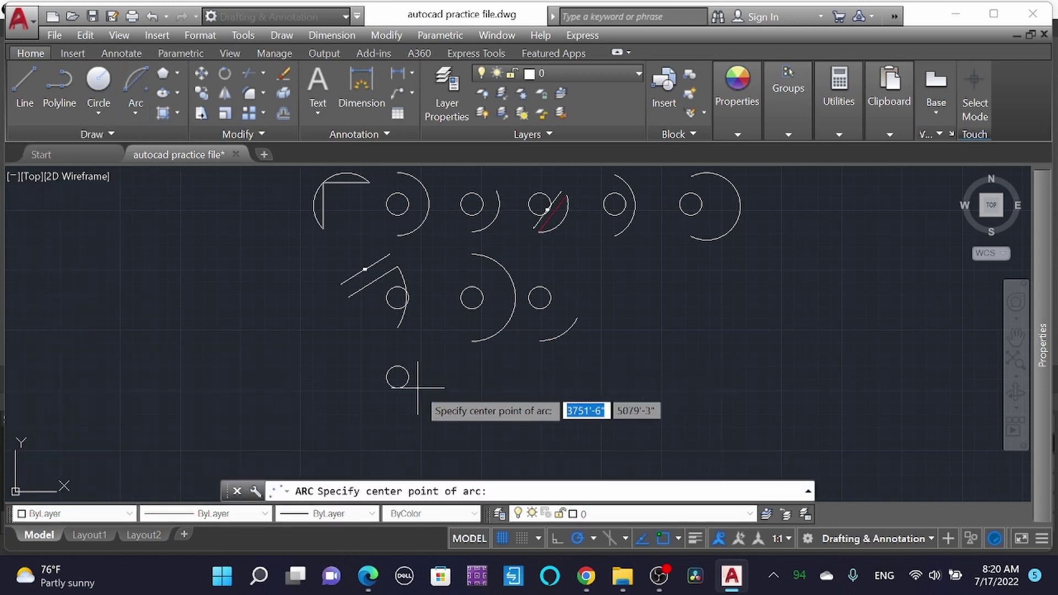
click(398, 378)
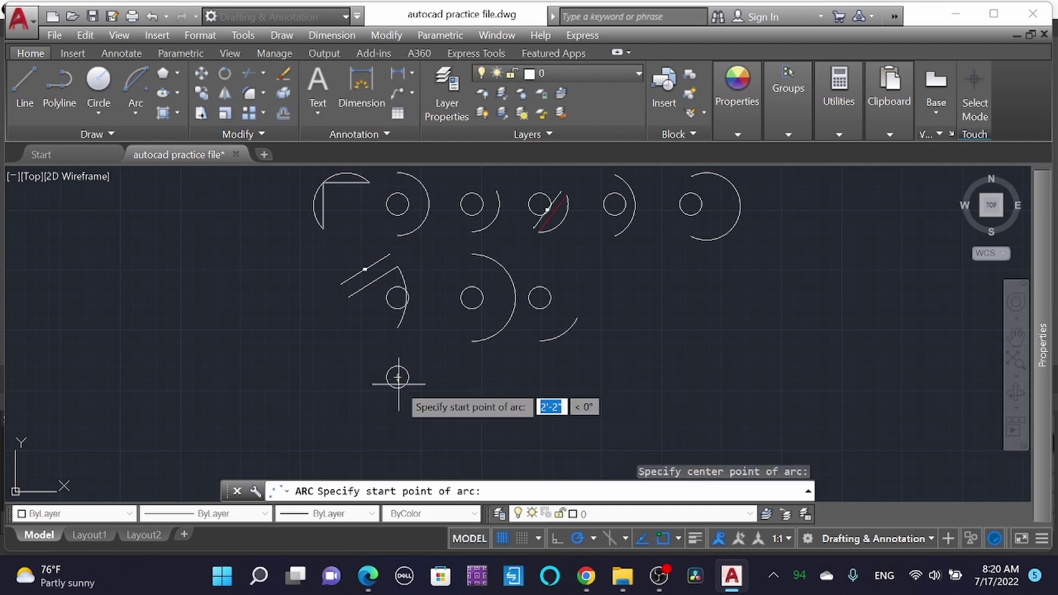
click(396, 426)
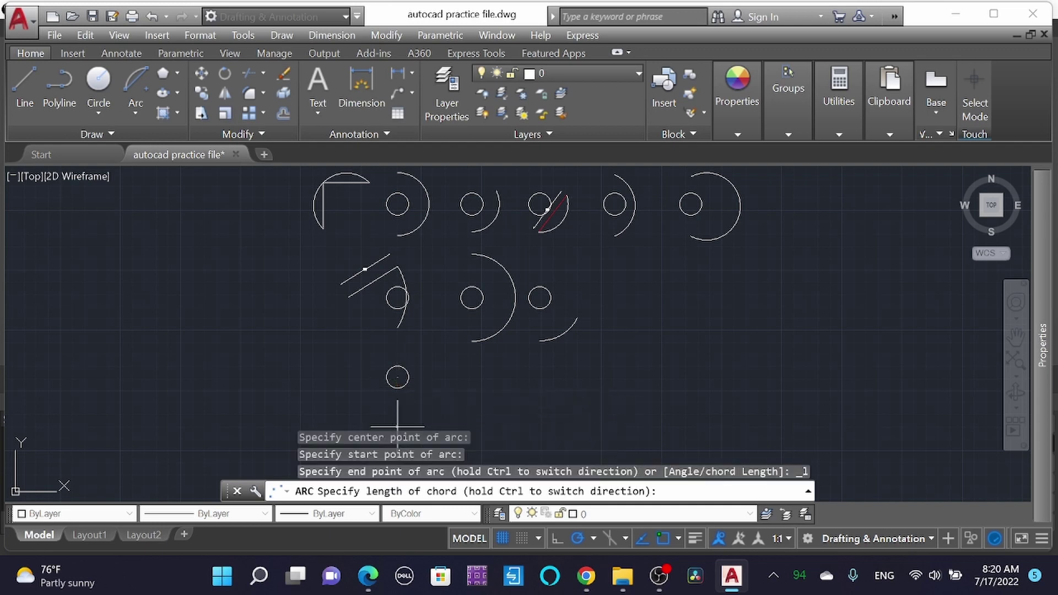
click(439, 358)
scroll(419, 331, down, 3)
scroll(408, 314, up, 3)
scroll(409, 316, down, 2)
- Select the trial arc with a crossing window and delete it
click(409, 316)
click(393, 380)
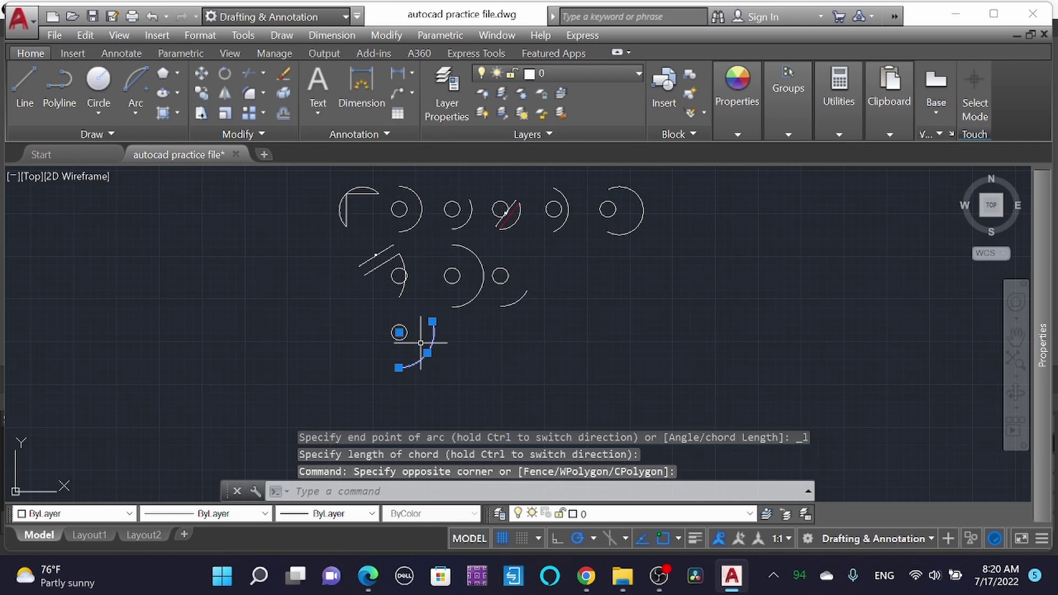
key(Delete)
key(space)
scroll(397, 337, up, 1)
key(Escape)
scroll(397, 337, up, 1)
click(144, 112)
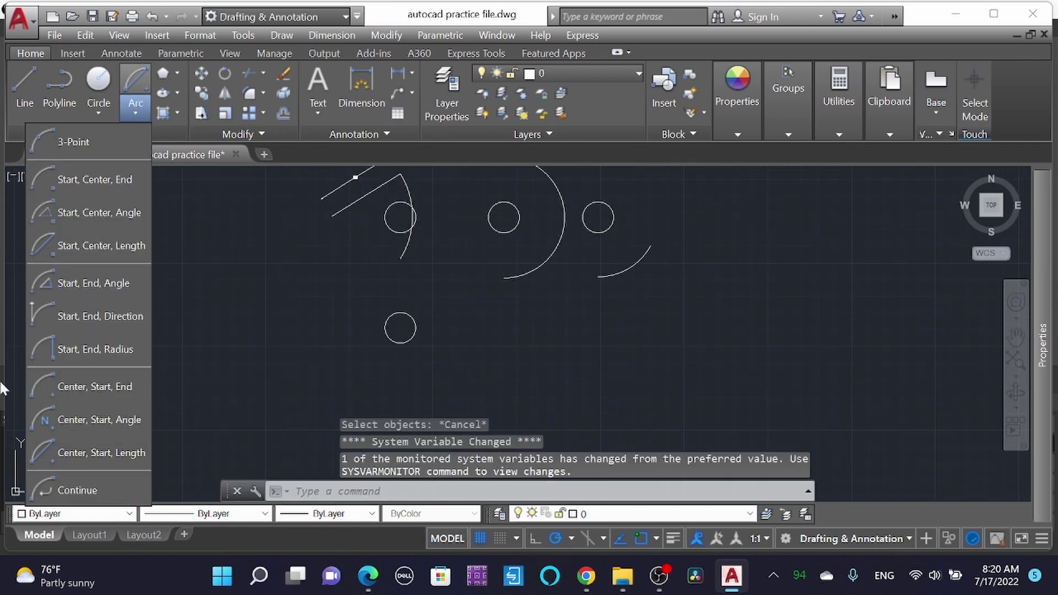
- Draw a centre, start, length arc on the bottom circle with a 30' chord length
click(90, 455)
scroll(440, 336, up, 3)
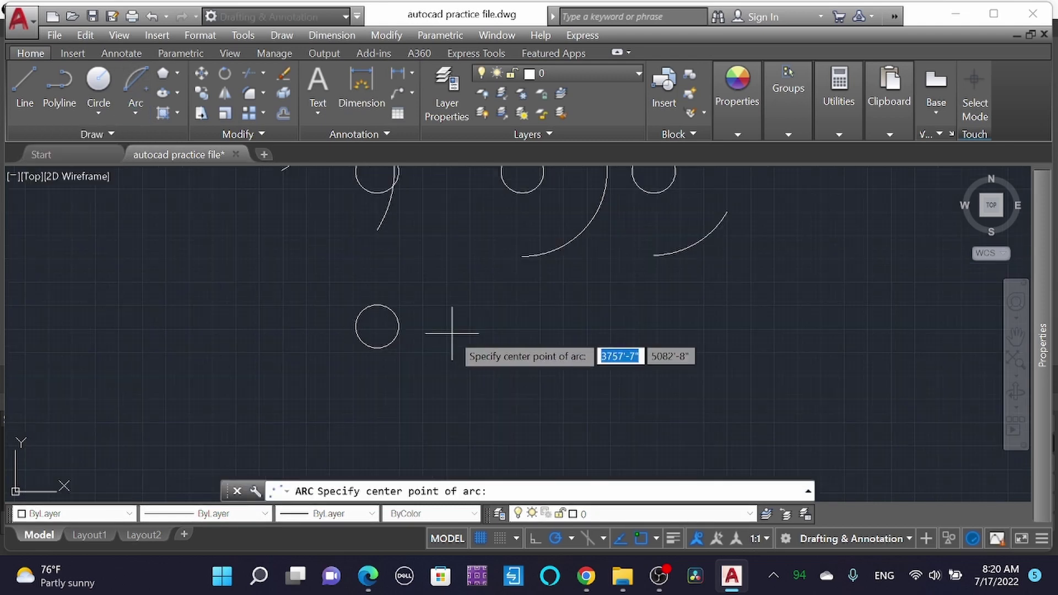
click(348, 323)
click(348, 423)
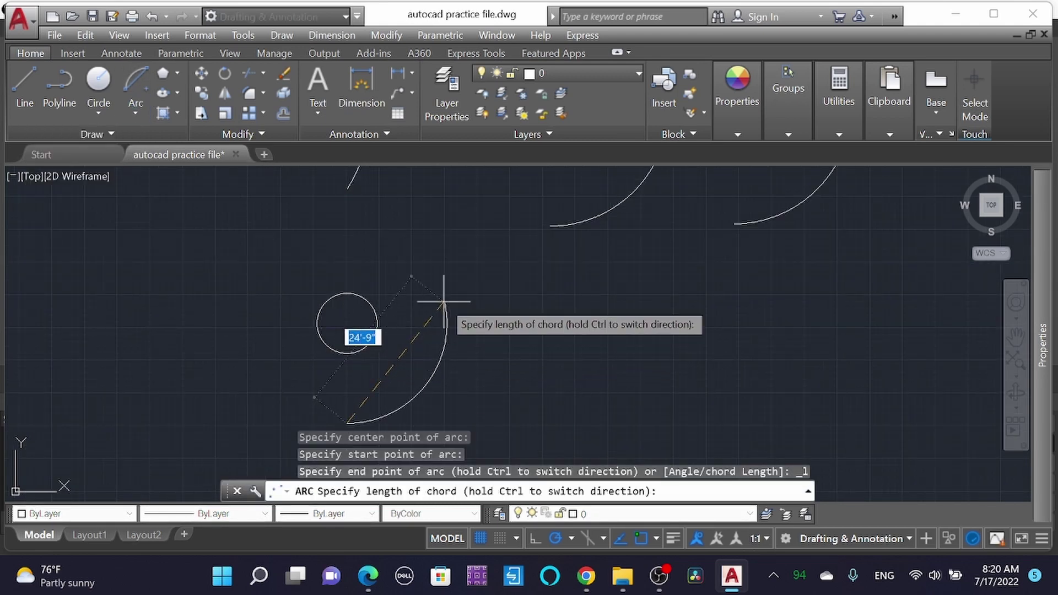
text(30)
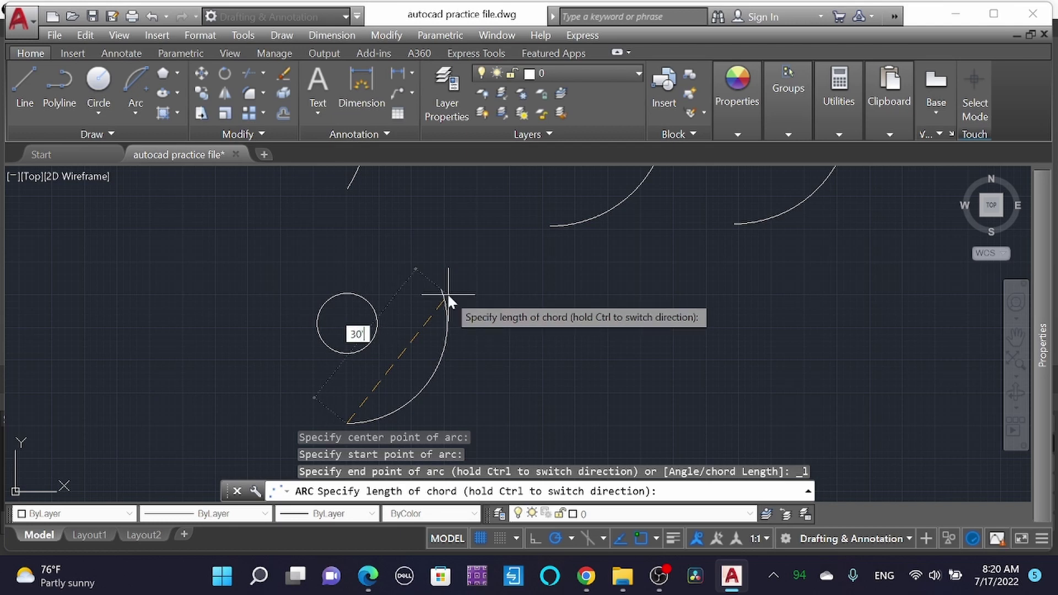
key(Return)
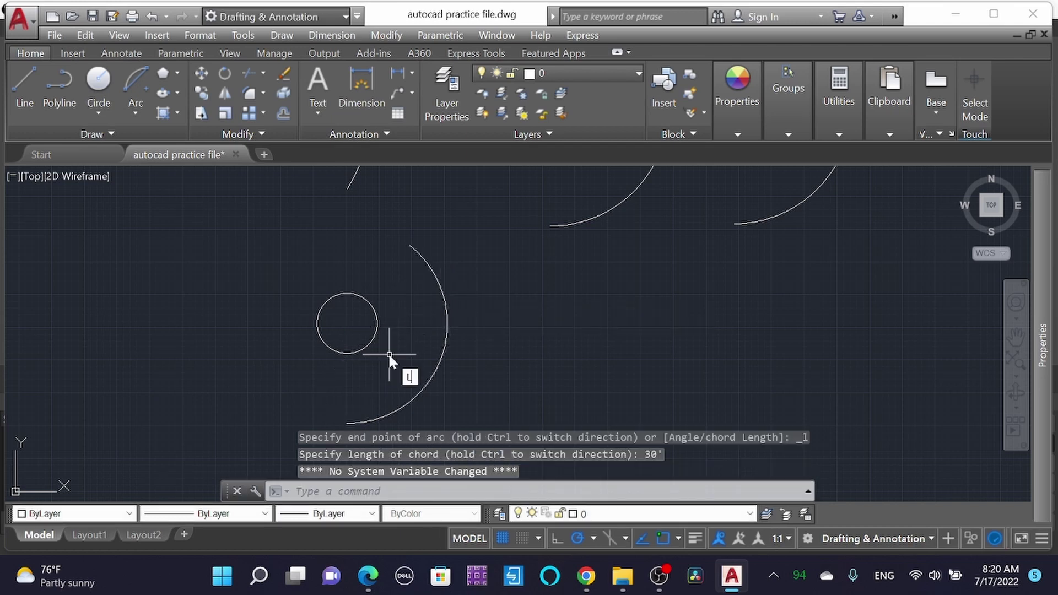
- Draw a line joining the arc's endpoints and make this chord red
text(l)
key(Return)
click(347, 423)
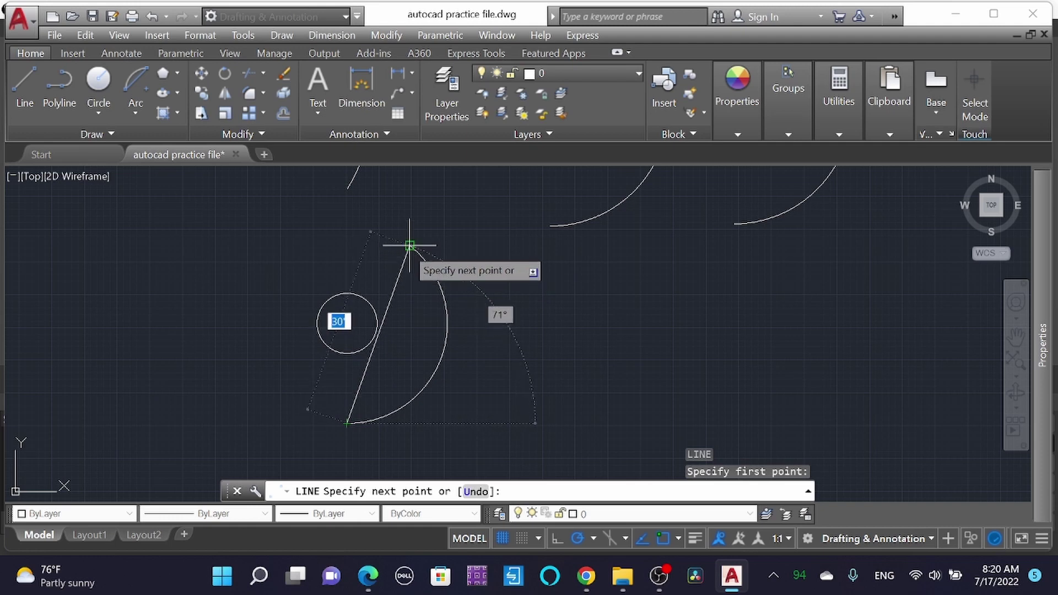
click(409, 245)
key(Escape)
drag(408, 255, 379, 268)
click(79, 513)
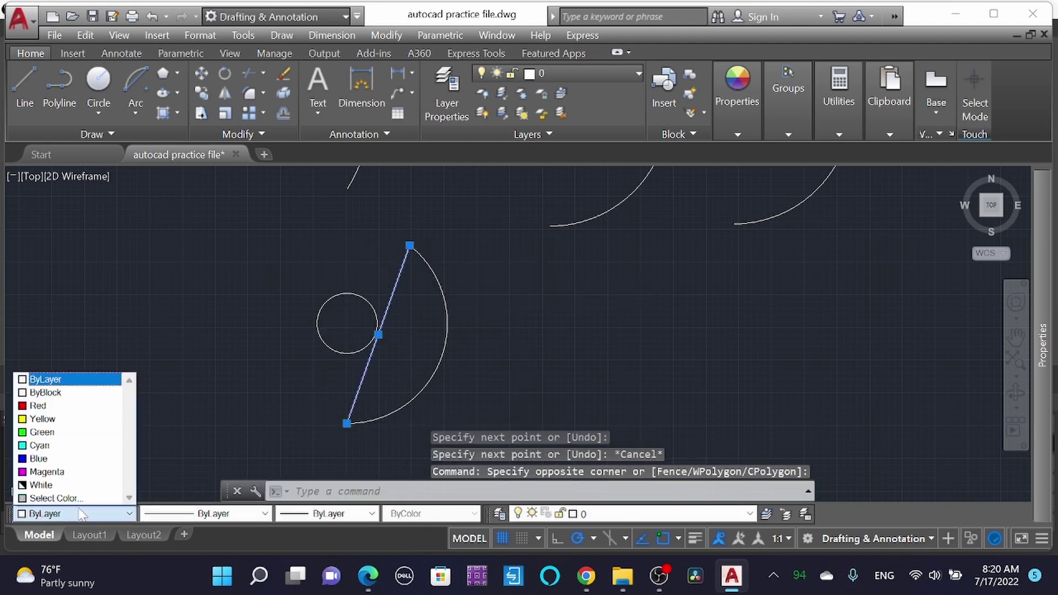
click(86, 406)
key(Escape)
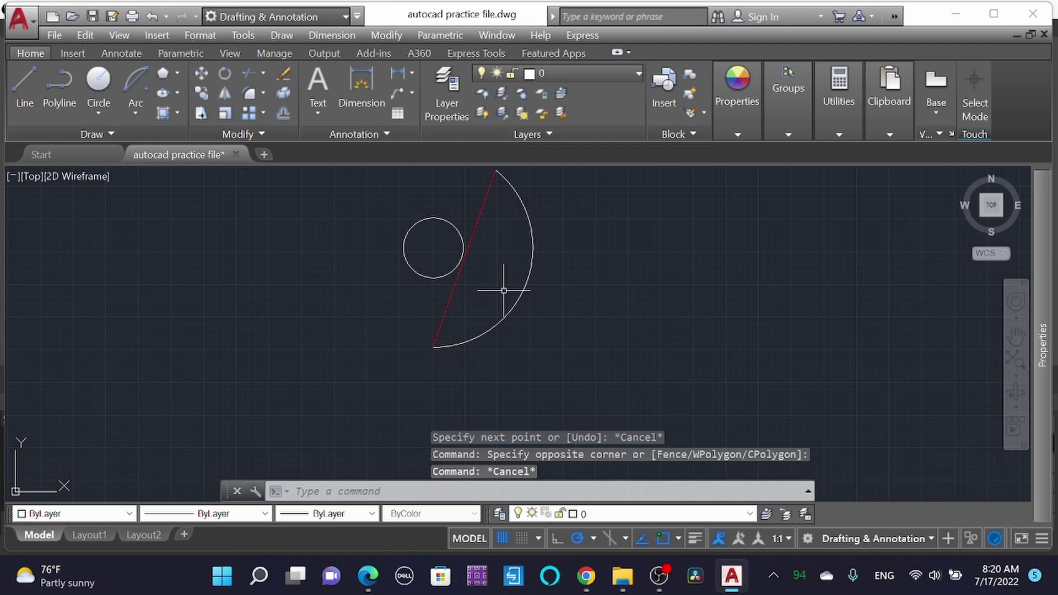
- Add an aligned dimension of 30' along the chord, placed left of it
scroll(508, 284, up, 2)
scroll(507, 273, down, 2)
text(D)
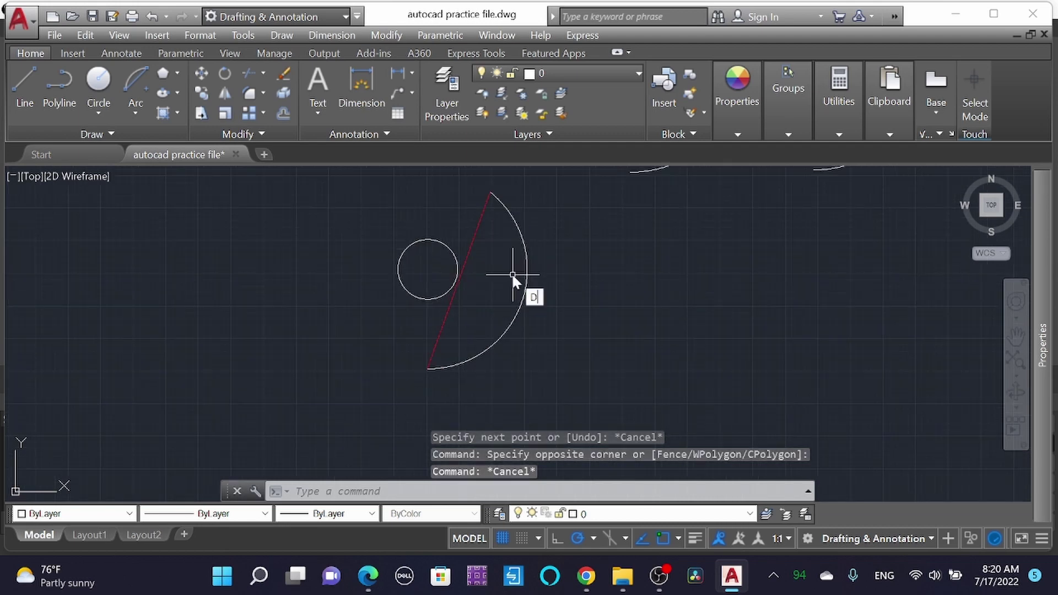
text(IMAL)
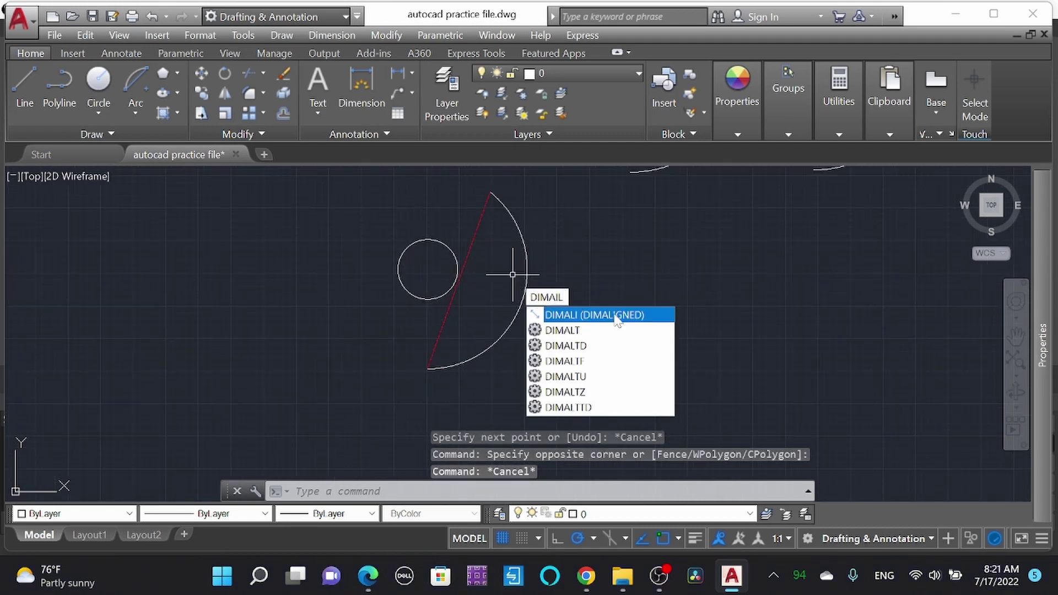
key(Return)
click(428, 369)
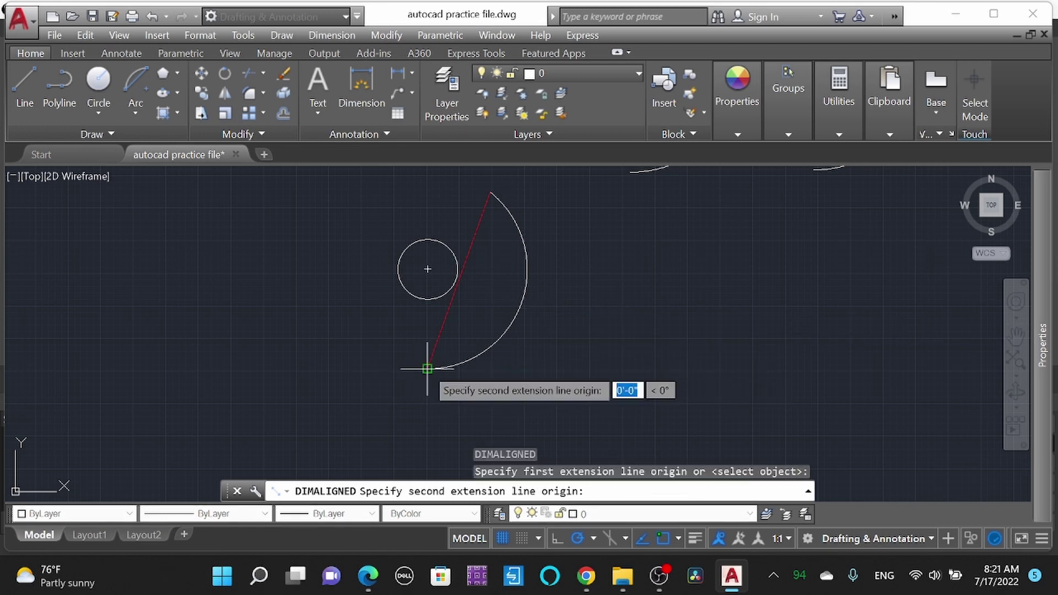
click(490, 192)
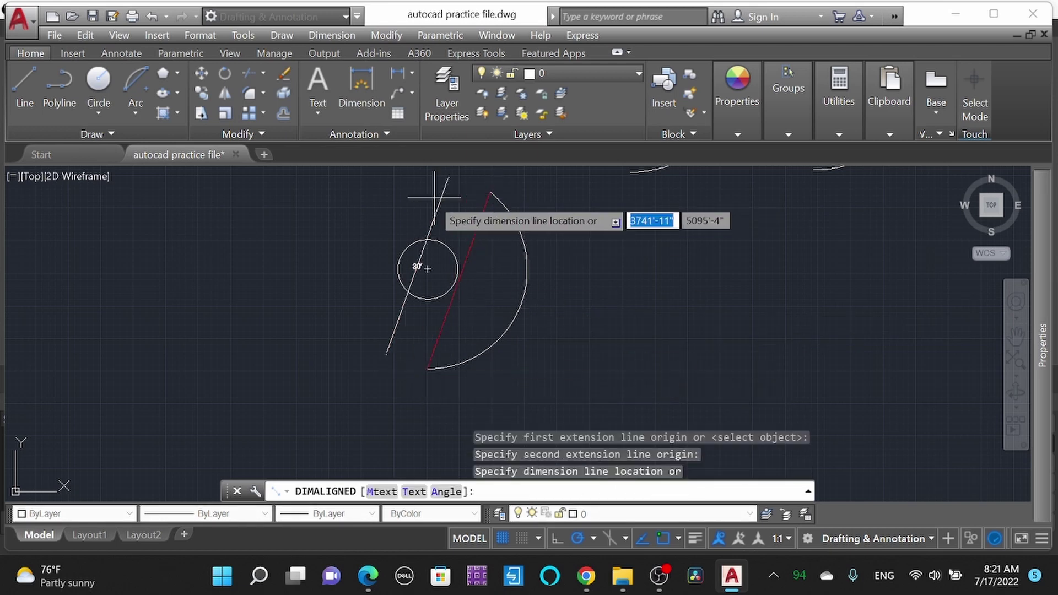
click(379, 215)
scroll(496, 435, down, 3)
scroll(482, 416, up, 2)
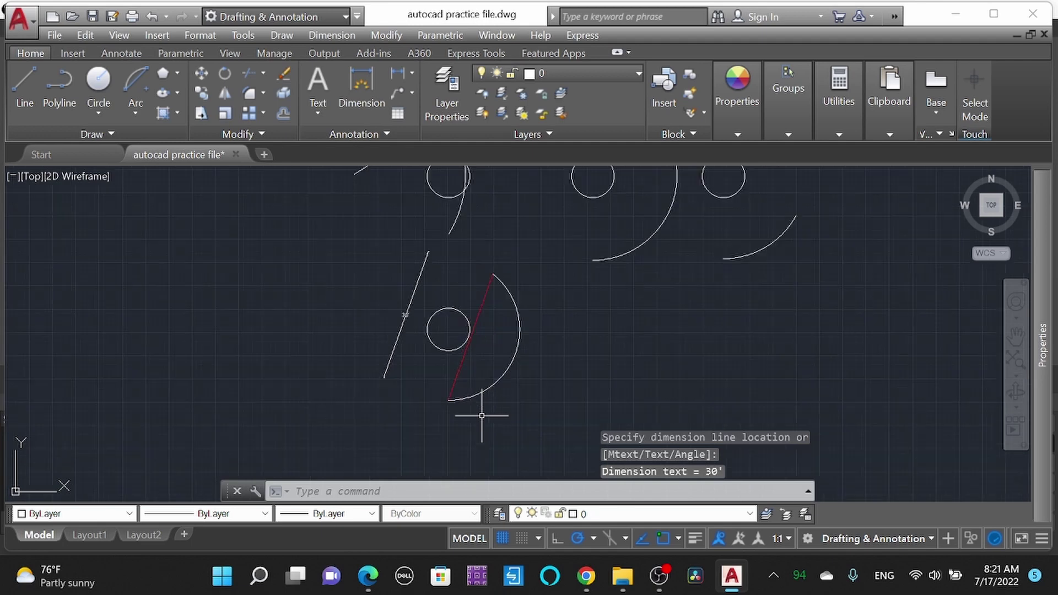
scroll(435, 313, down, 3)
scroll(487, 339, up, 2)
drag(564, 238, 542, 219)
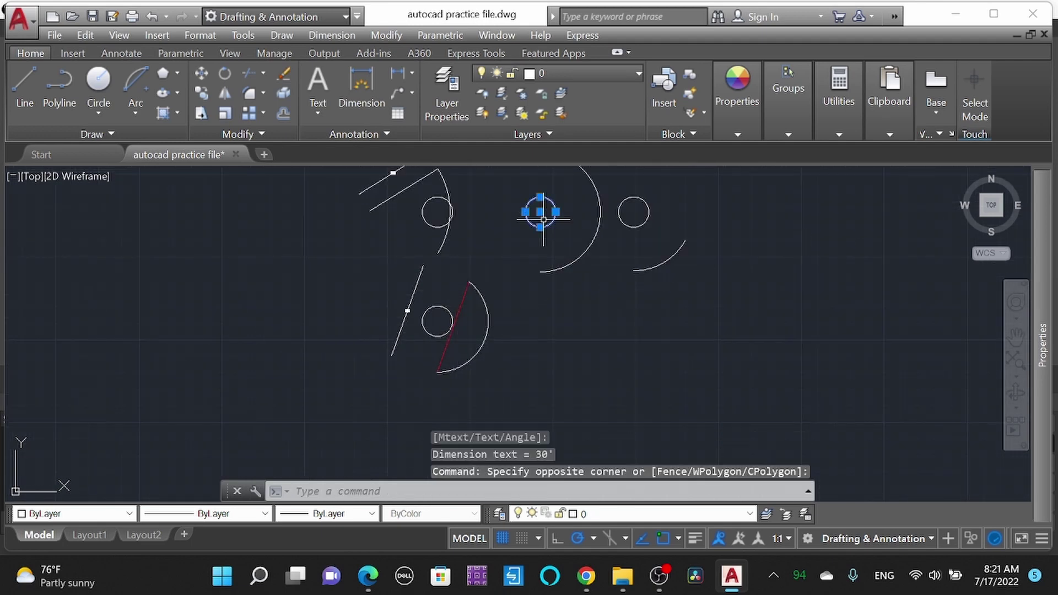
- Copy the middle second-row circle into the bottom row
text(o)
key(Return)
click(540, 212)
click(611, 347)
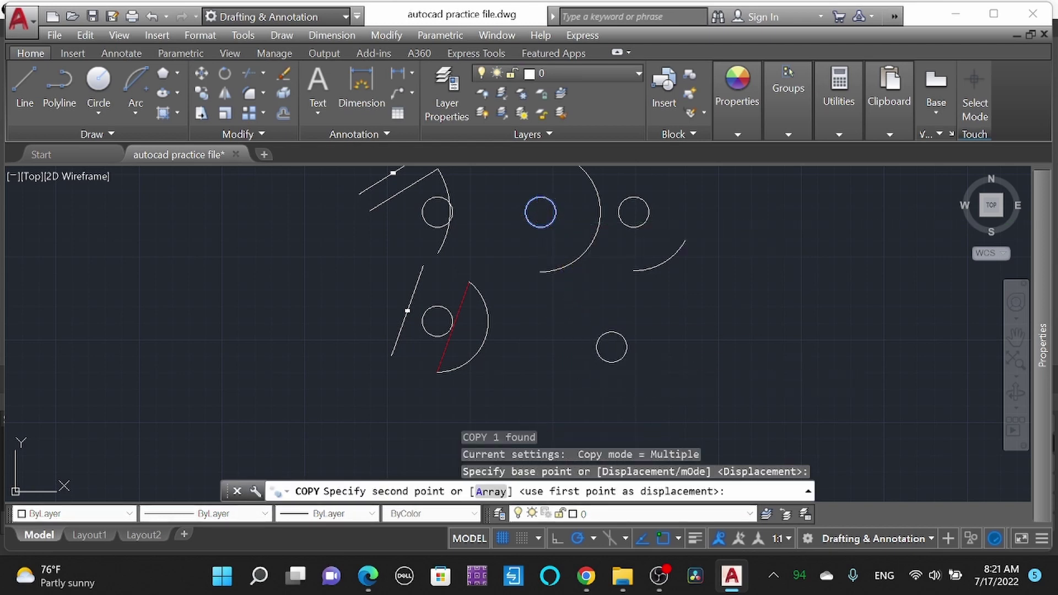
key(Escape)
- Draw a centre, start, length arc around the copied circle
click(135, 113)
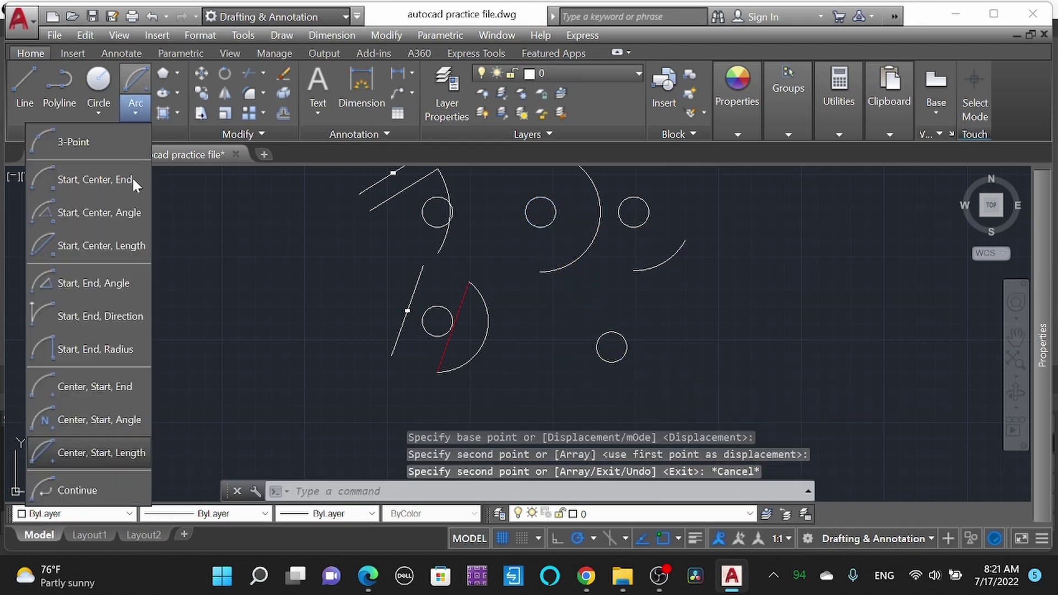
click(110, 452)
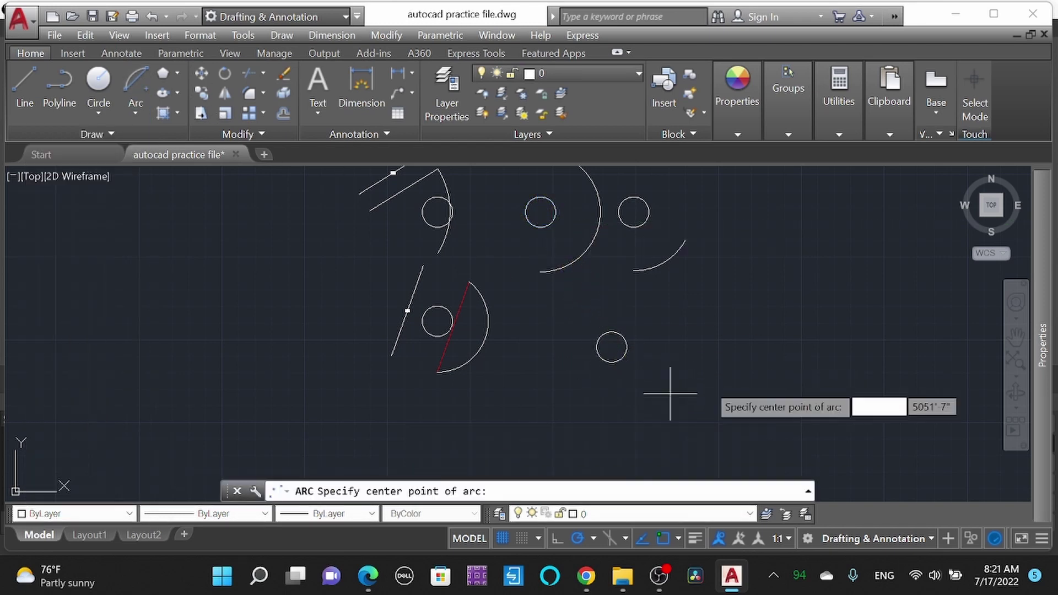
click(611, 348)
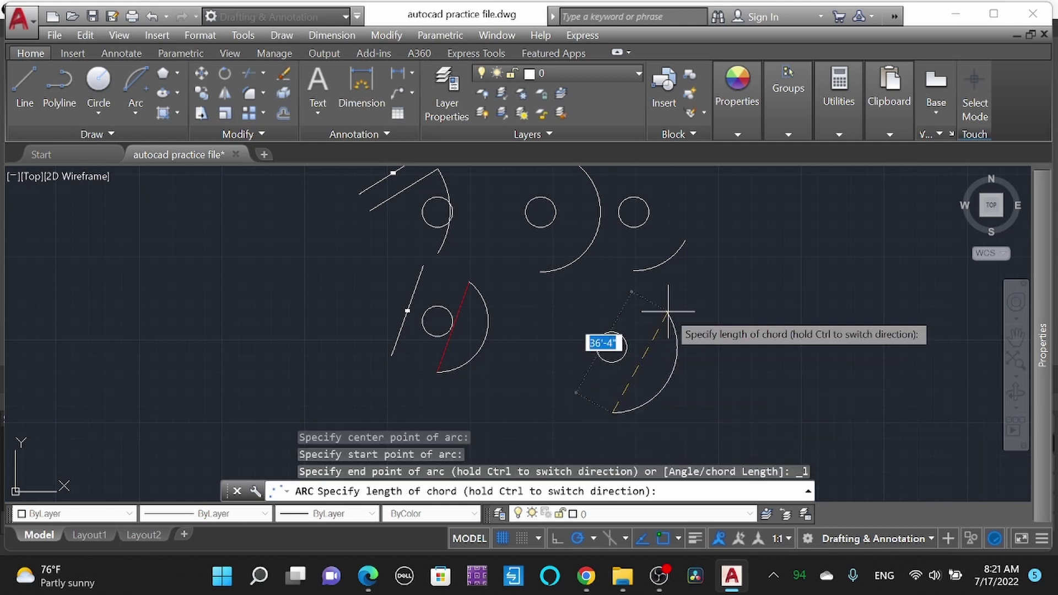
click(669, 312)
- Continue a tangent arc from that arc's end to form an S-curve
click(135, 112)
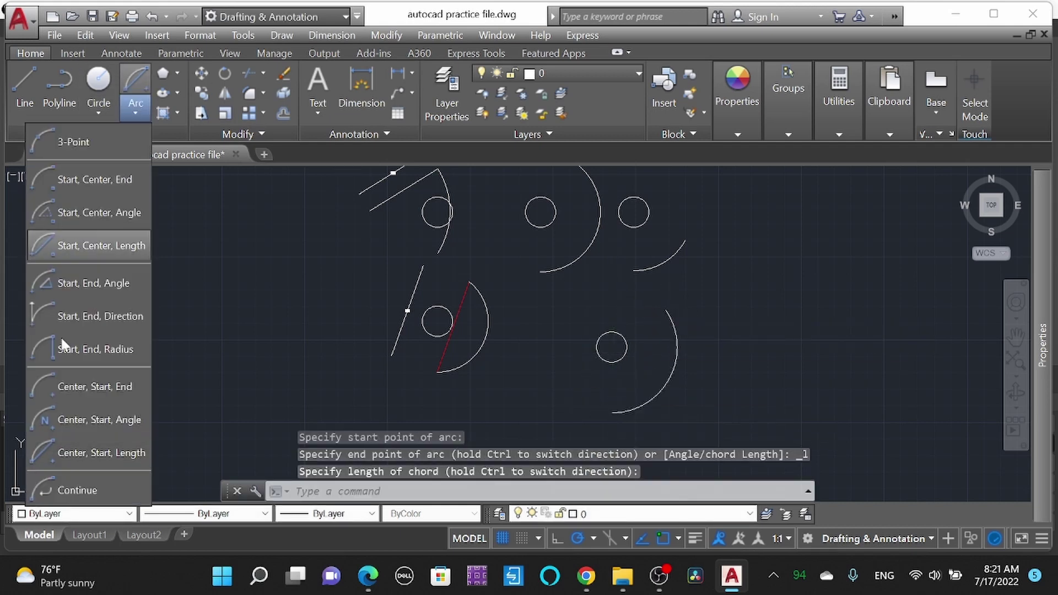
click(77, 485)
scroll(649, 320, down, 3)
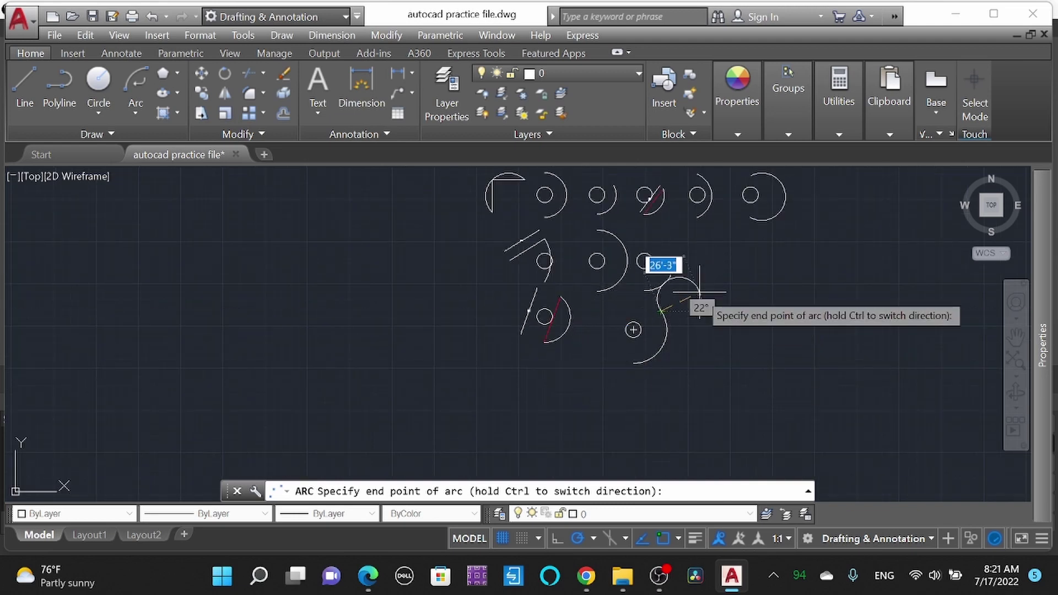
scroll(667, 292, up, 3)
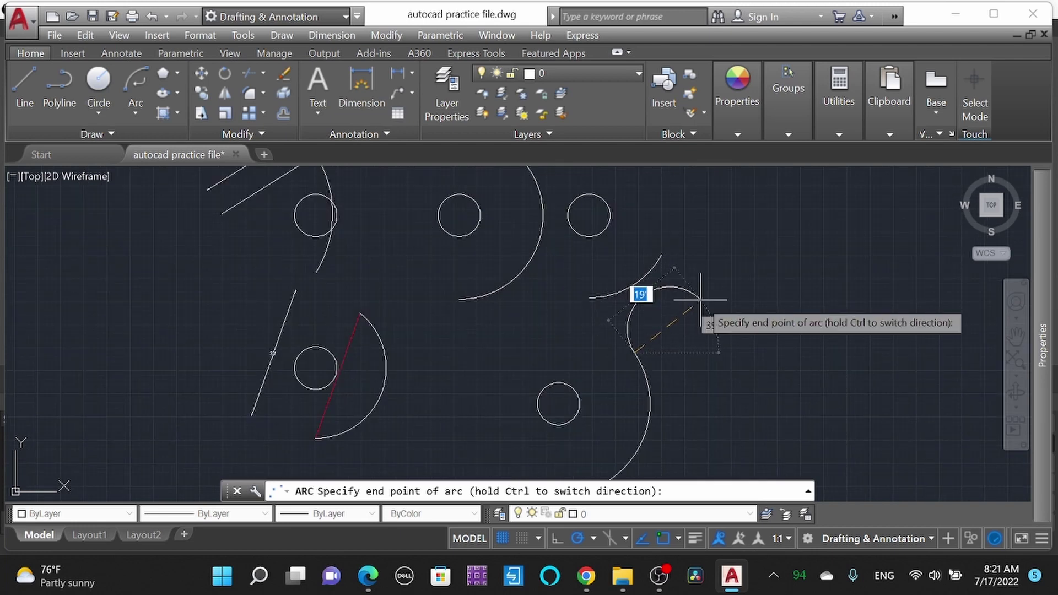
click(698, 298)
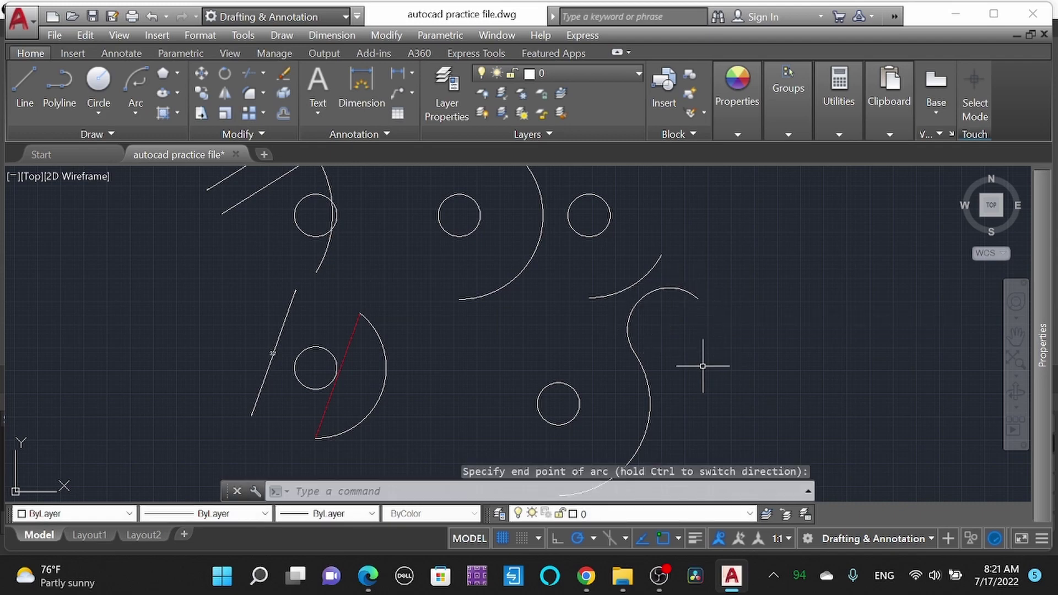
scroll(507, 369, down, 5)
scroll(543, 283, up, 1)
scroll(680, 295, up, 2)
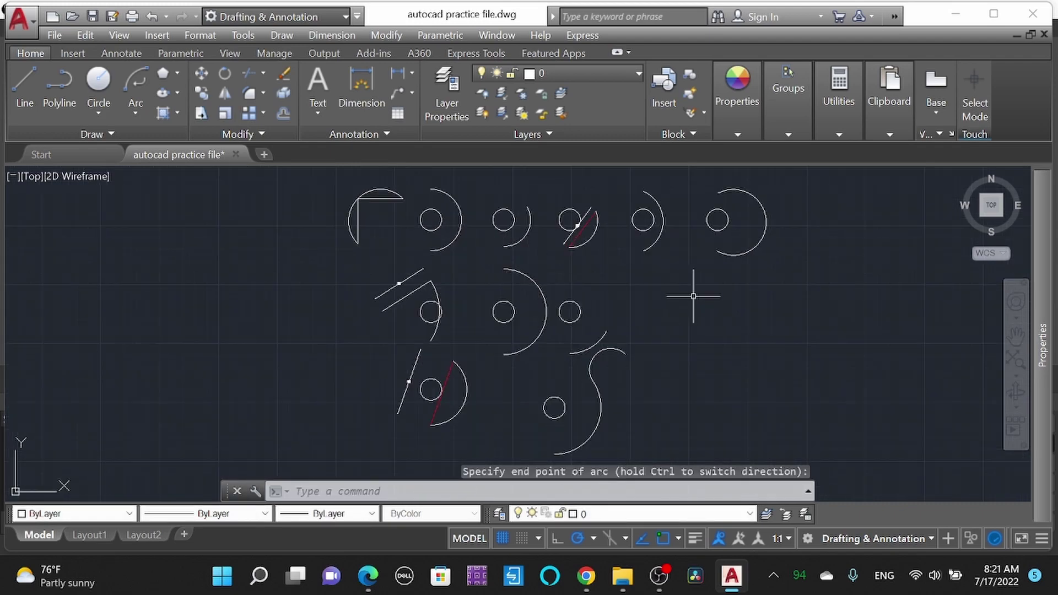
middle_drag(673, 307, 668, 302)
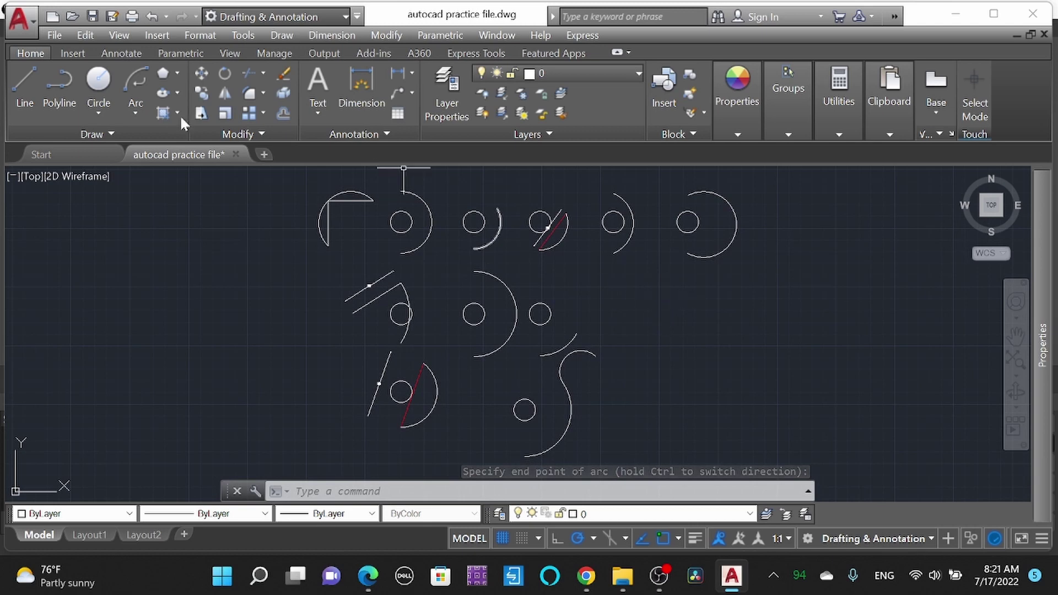